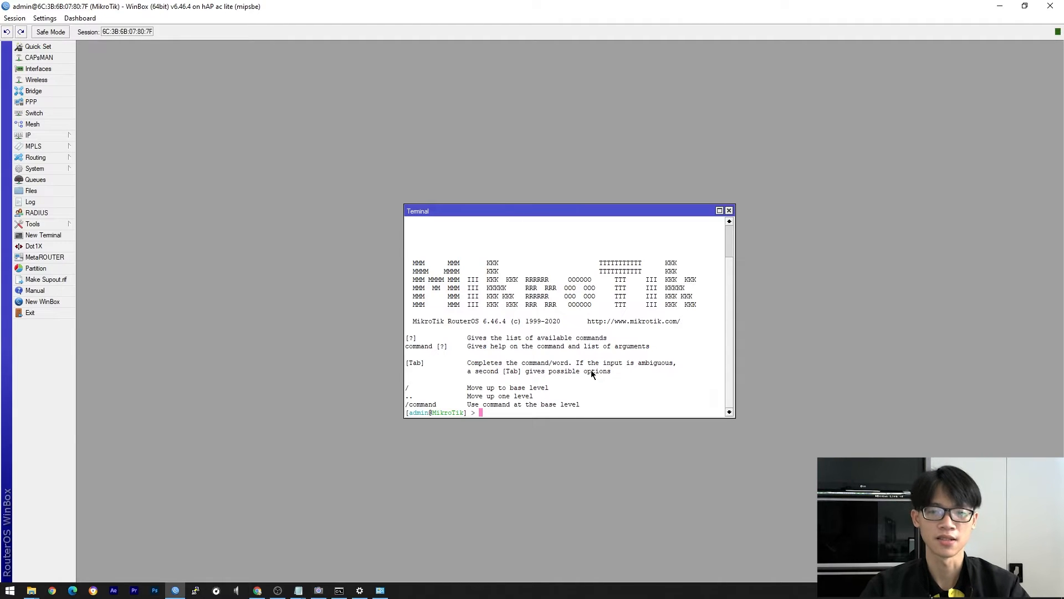
Switch to Notepad's "Zoom ip & port.txt" and copy all of its firewall address-list commands
mouse_move(299, 591)
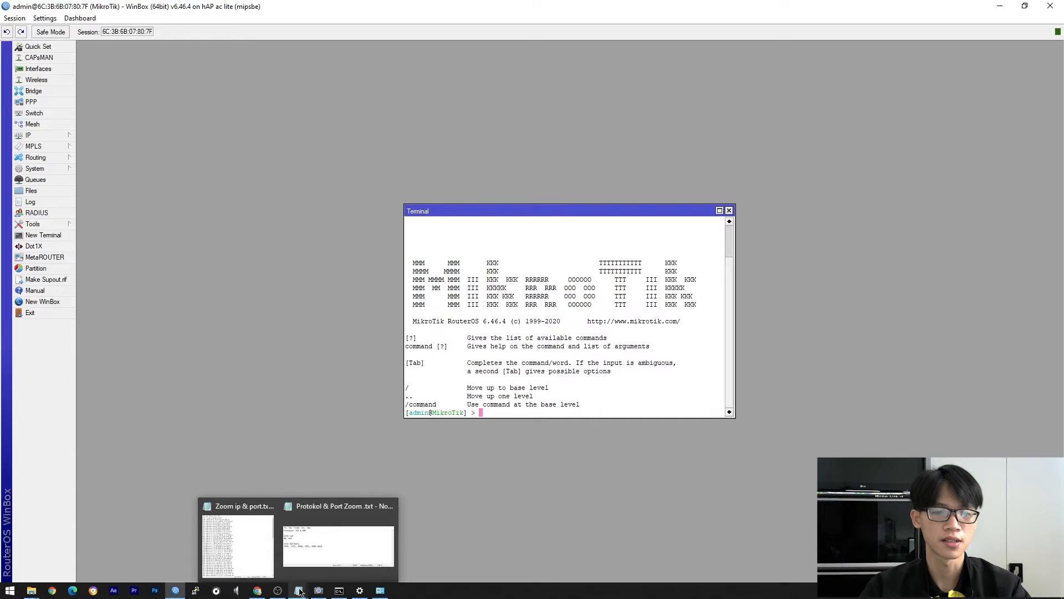
left_click(262, 547)
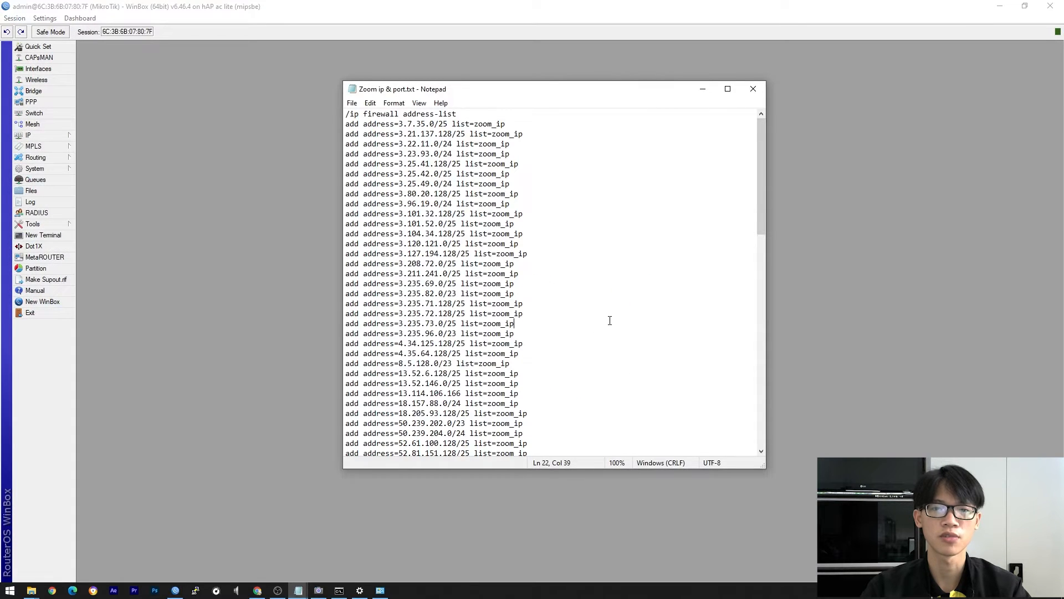
left_click_drag(764, 176, 729, 145)
left_click(582, 163)
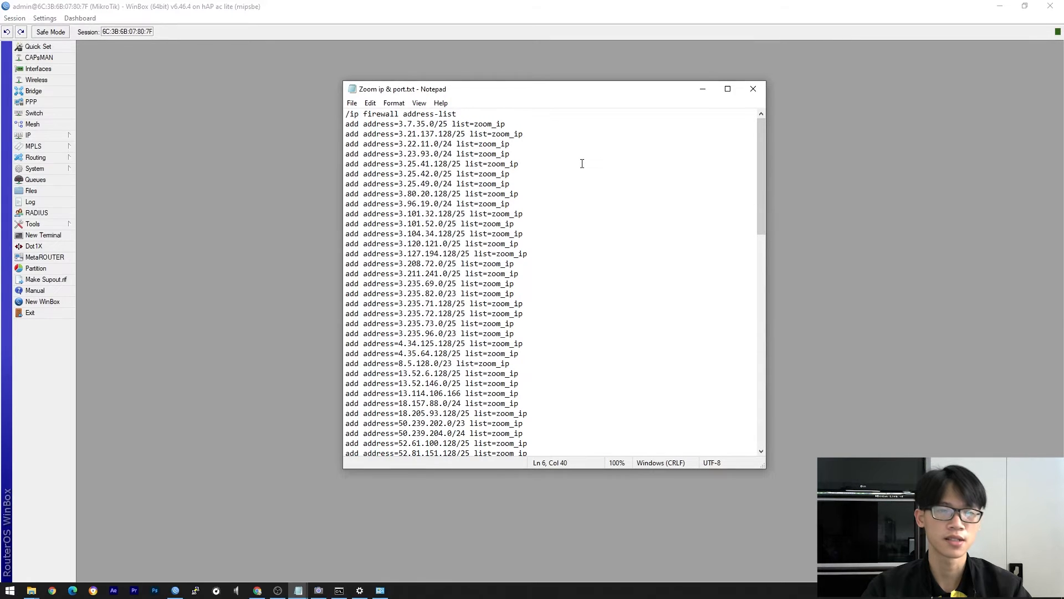
key("ctrl+a")
right_click(463, 194)
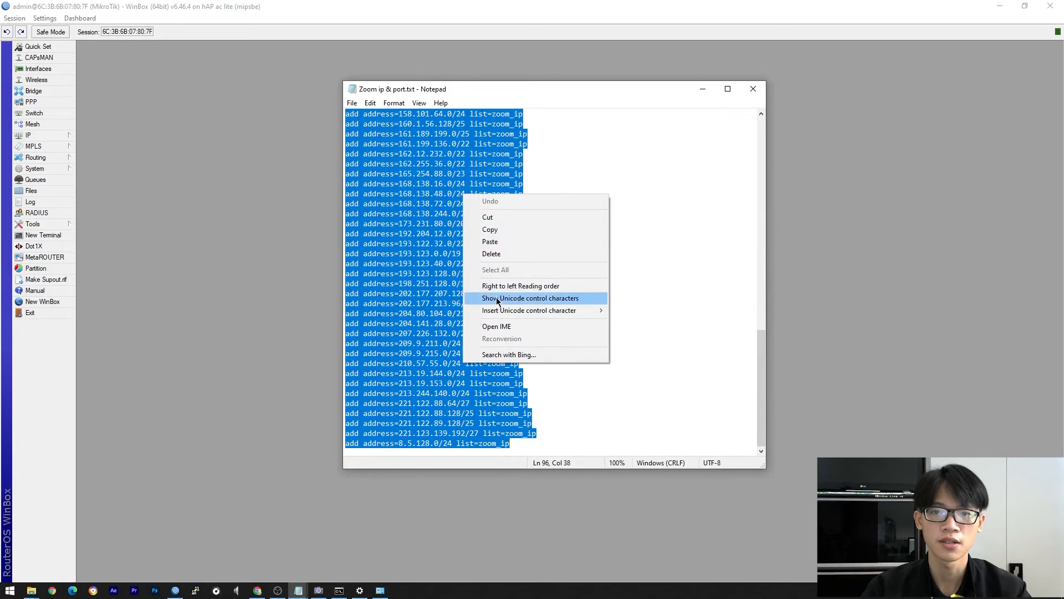
left_click(490, 229)
Paste the copied address-list commands into the WinBox terminal and run them all, including the last line
left_click(840, 235)
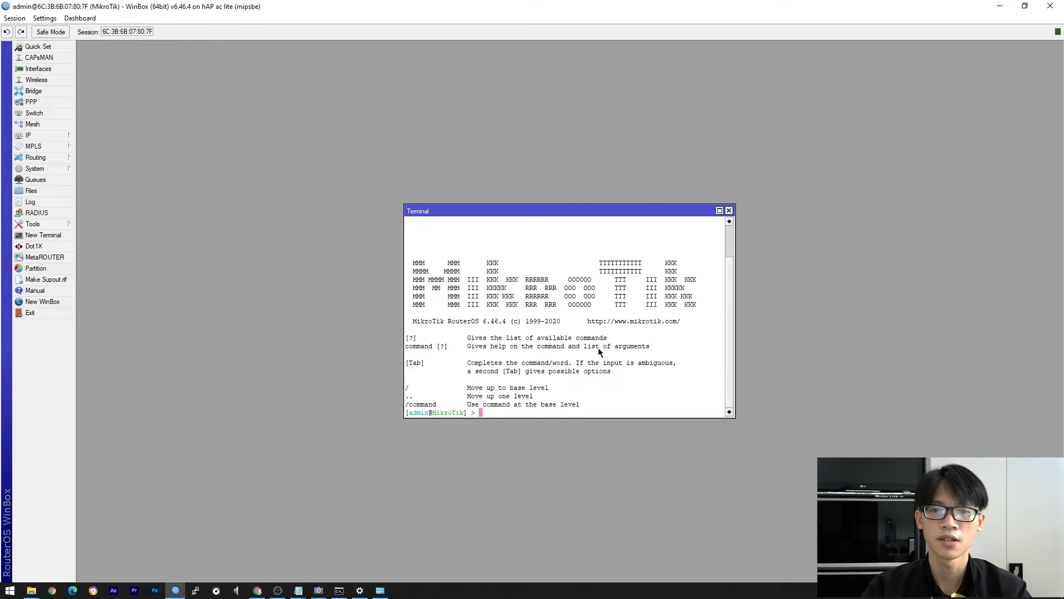
right_click(591, 326)
left_click(600, 354)
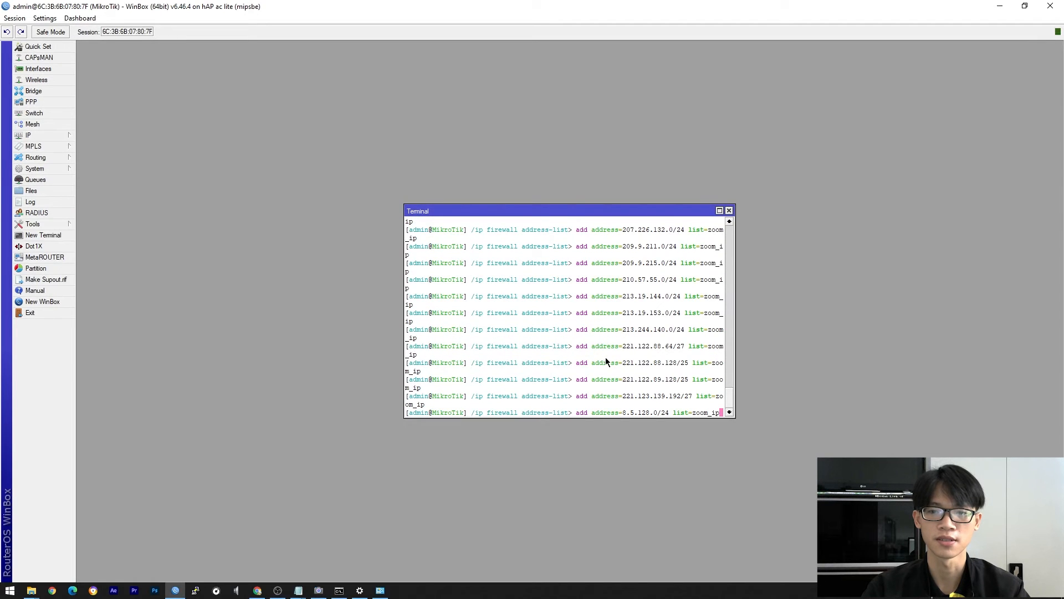
key("Return")
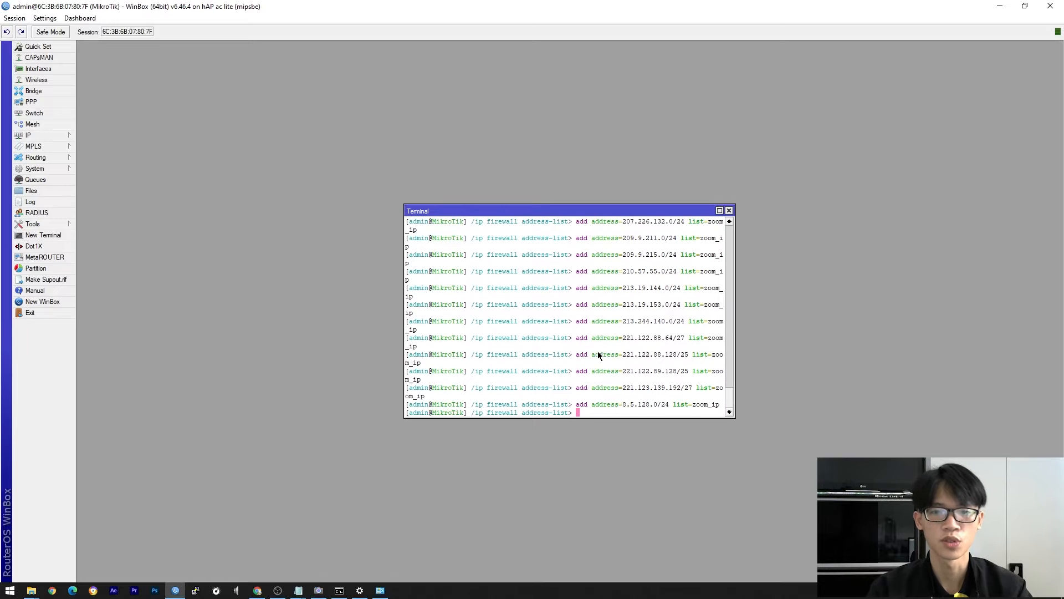
Open the firewall's address lists and examine the zoom_ip entries
left_click(48, 137)
left_click(114, 226)
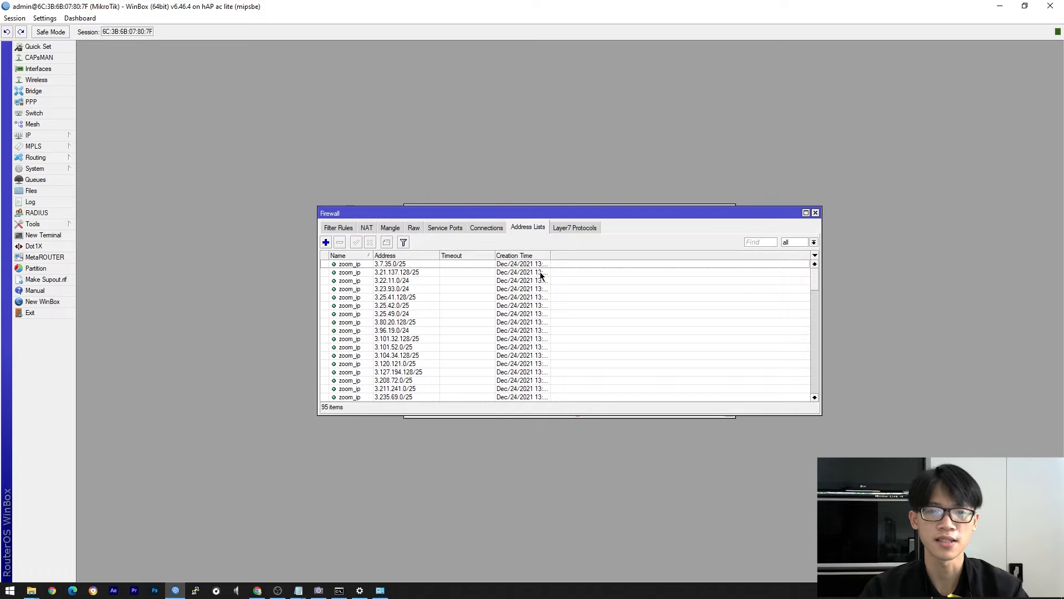
mouse_move(817, 283)
left_mouse_down()
mouse_move(806, 325)
mouse_move(806, 270)
left_mouse_up()
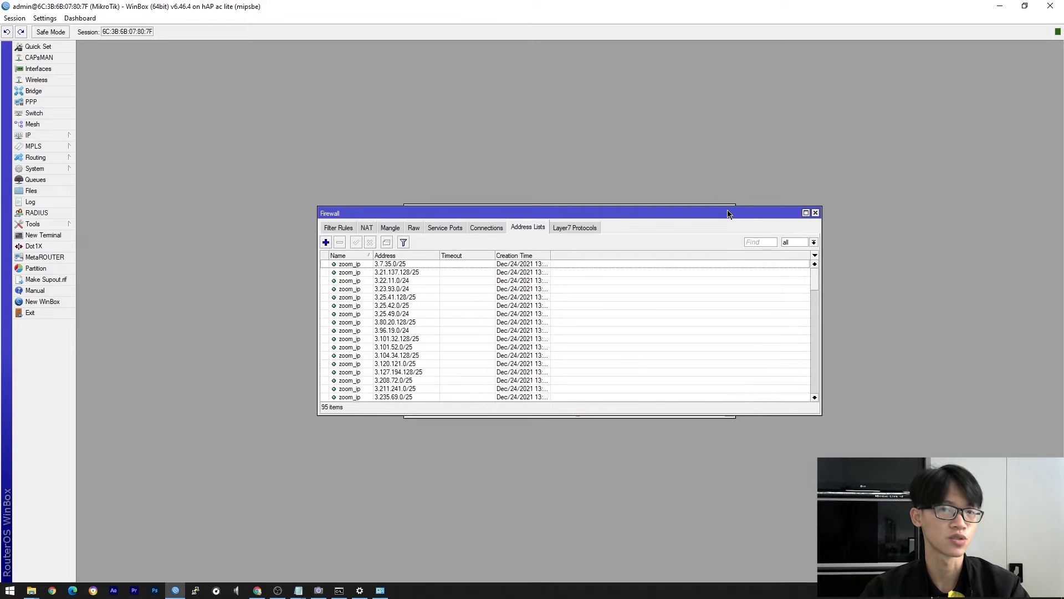
Start a new firewall mangle rule with chain prerouting and protocol 6 (tcp)
left_click(367, 228)
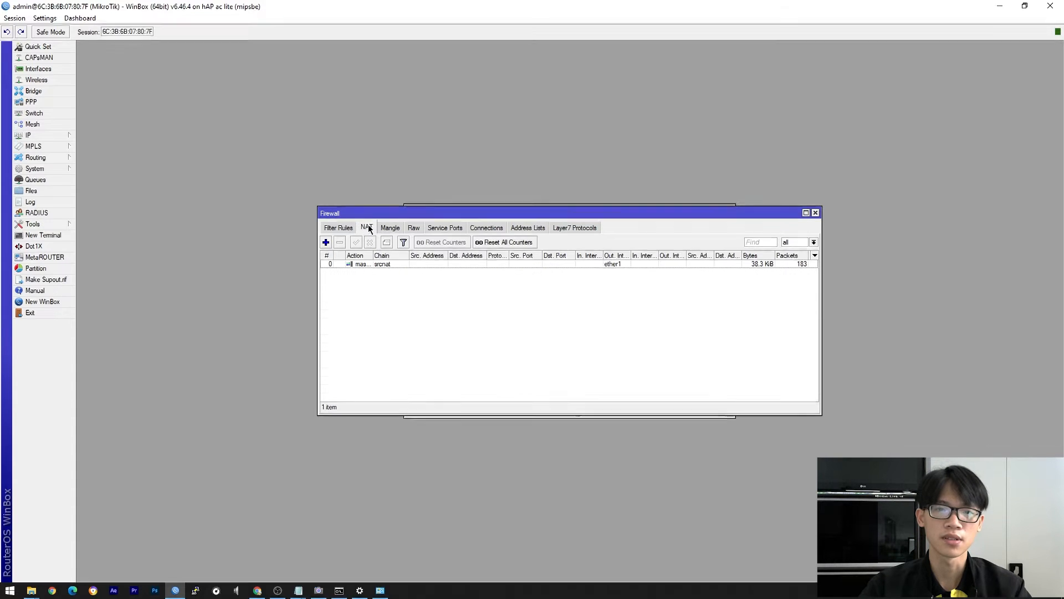
left_click(396, 230)
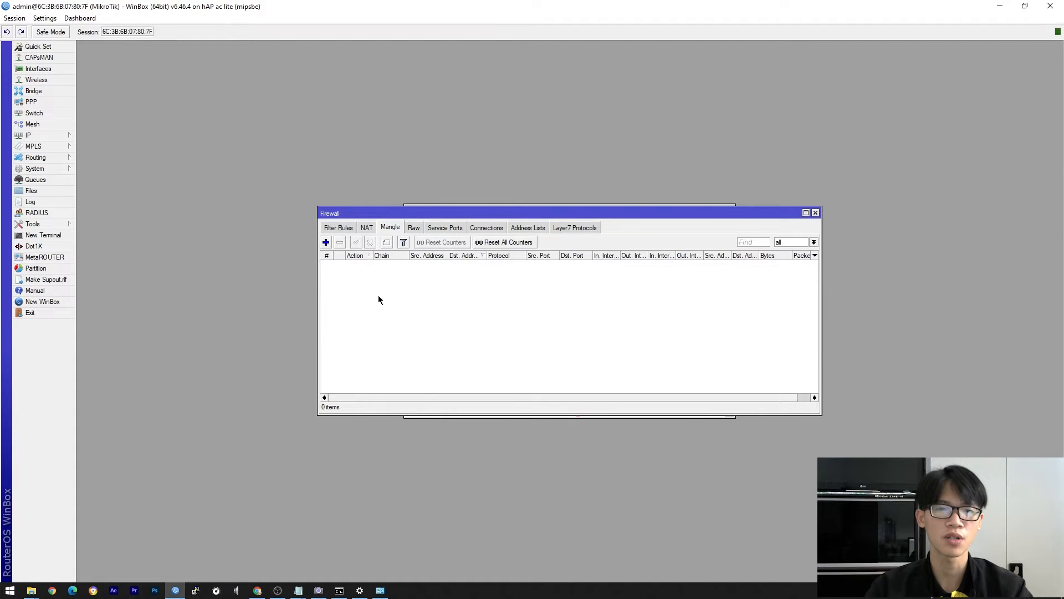
left_click(326, 242)
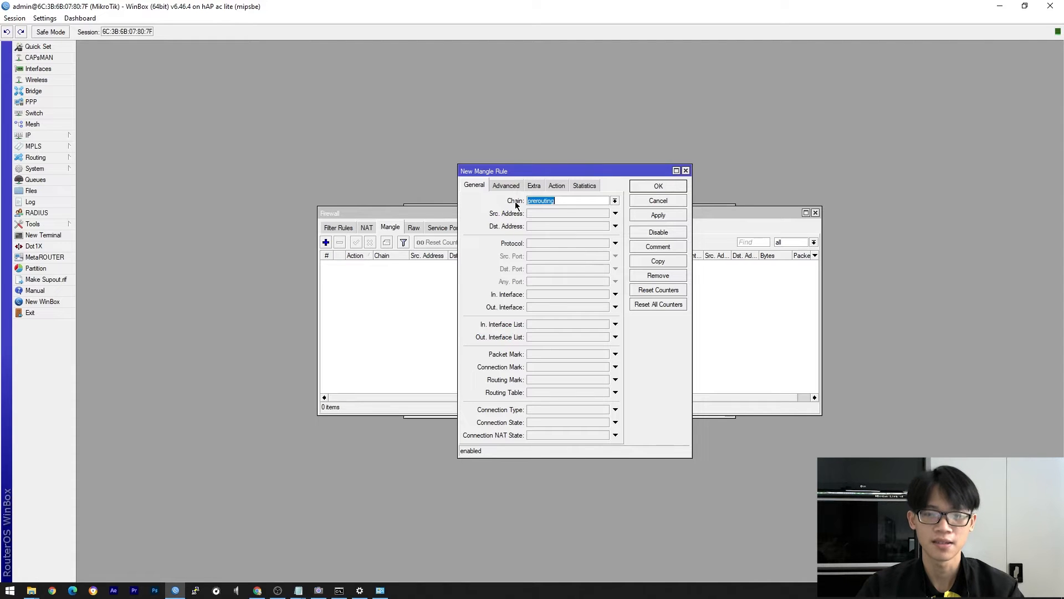
left_click(571, 201)
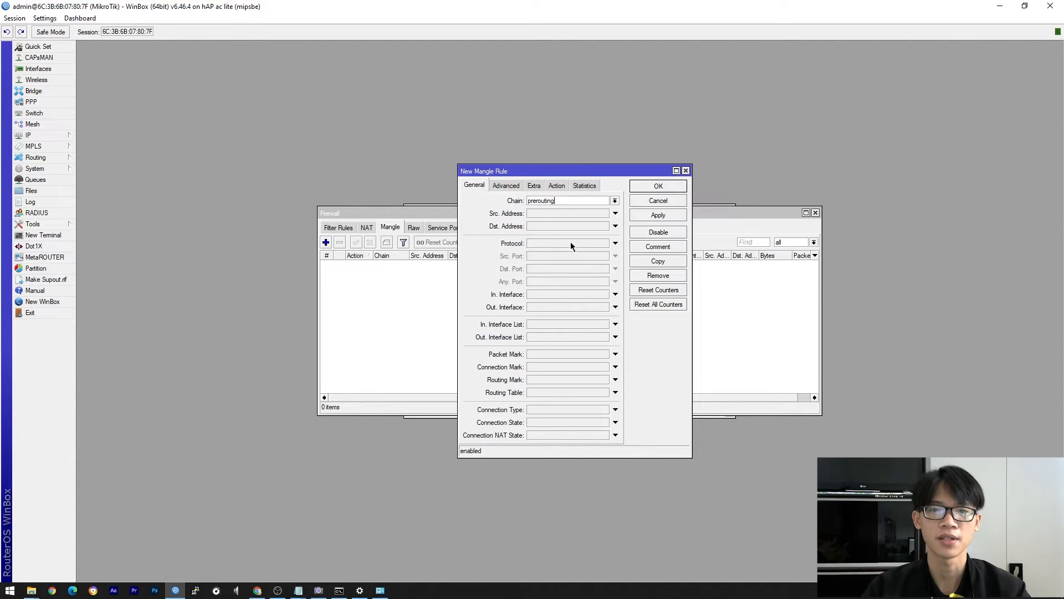
left_click(567, 244)
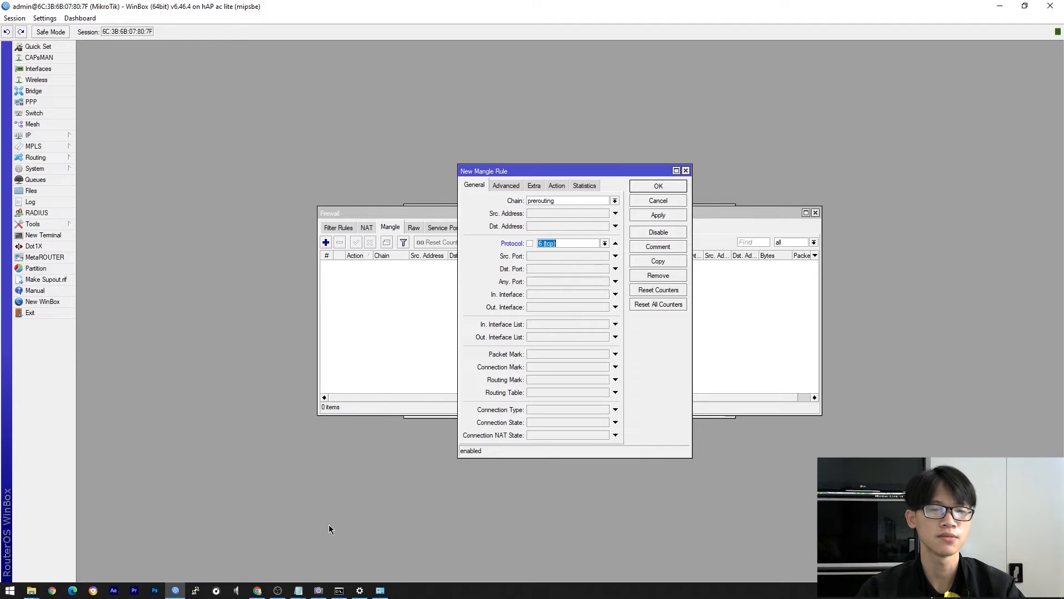
Copy the Zoom application ports 3478, 3479, 5090, 5091, 8801-8810 from "Protokol & Port Zoom .txt" into the mangle rule's destination port
mouse_move(295, 592)
left_click(310, 531)
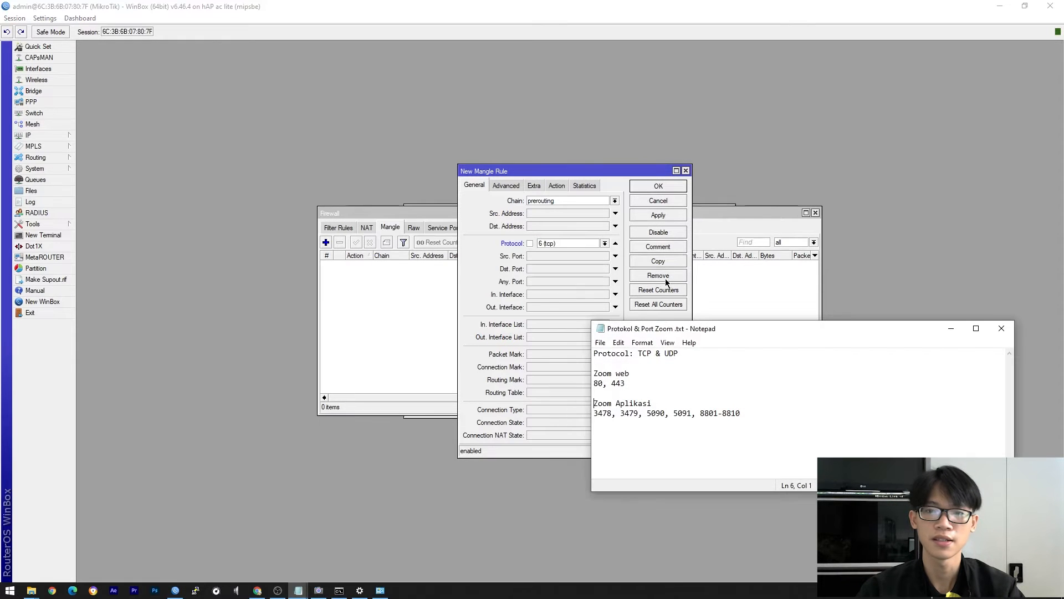
left_click_drag(680, 353, 638, 353)
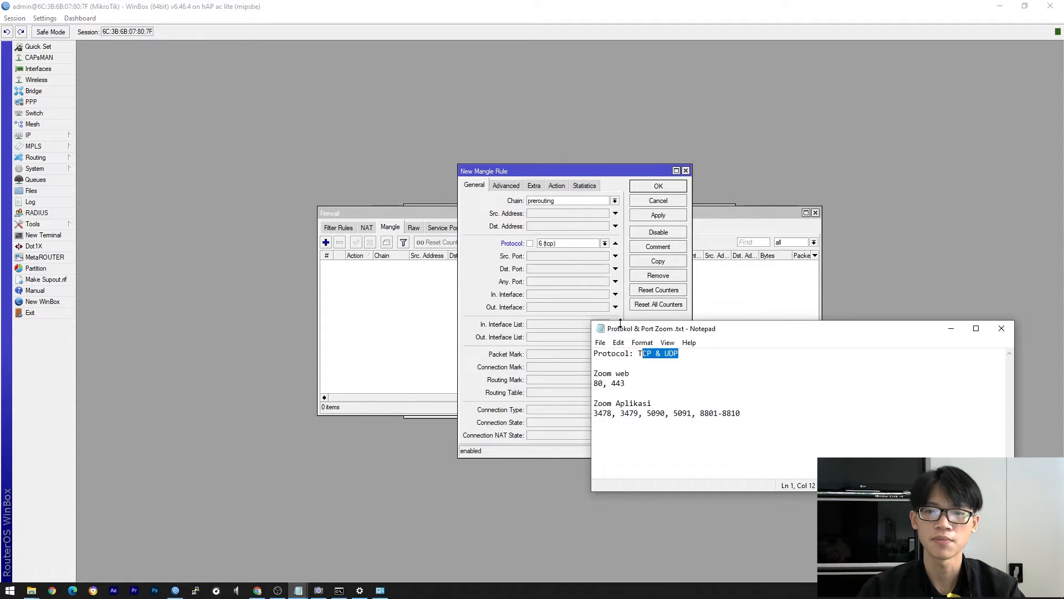
left_click(590, 171)
left_click(571, 269)
key("alt+Tab")
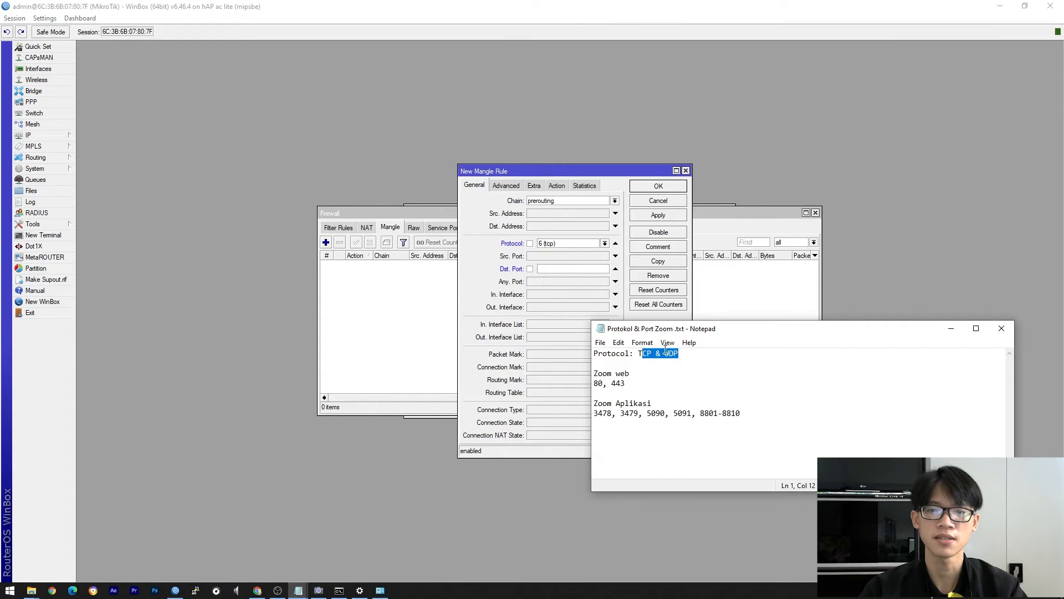
left_click(780, 405)
left_click_drag(755, 415, 589, 416)
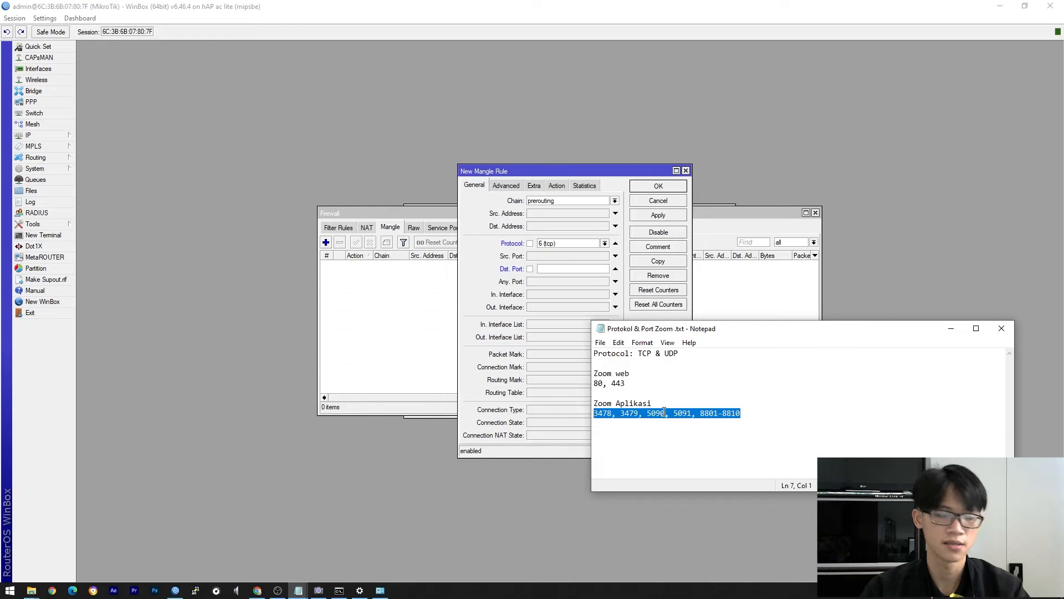
left_click(572, 268)
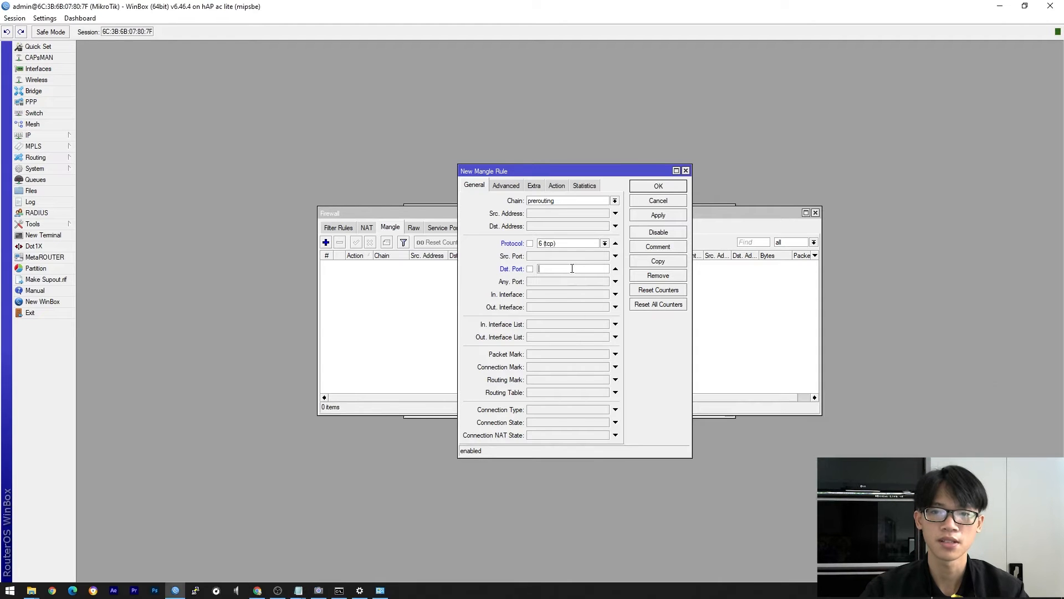
key("ctrl+v")
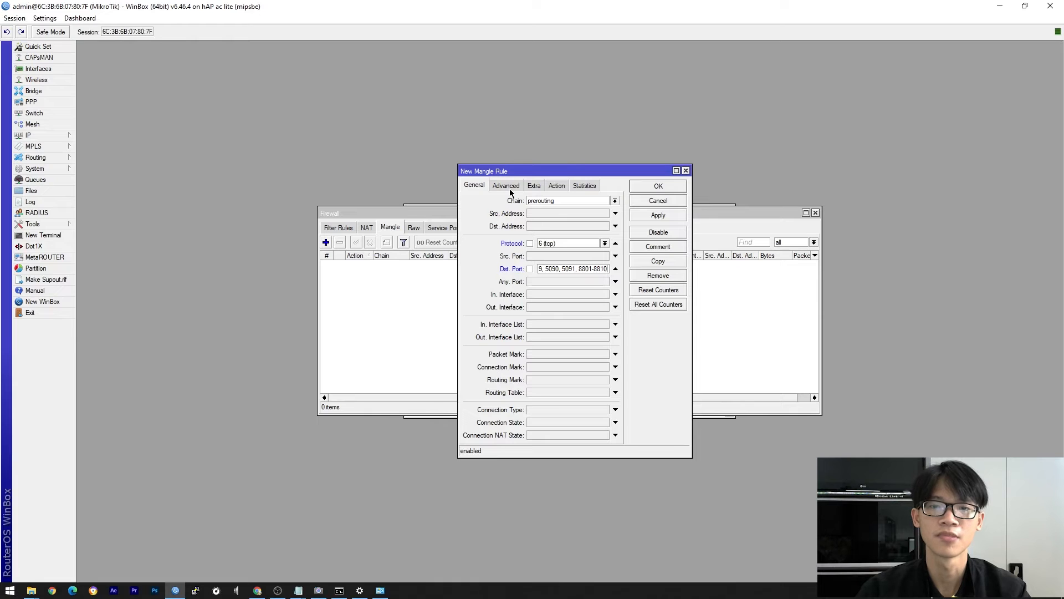
Set the mangle rule's action to add dst to address list, using the address list zoom_ip
left_click(556, 186)
left_click(555, 201)
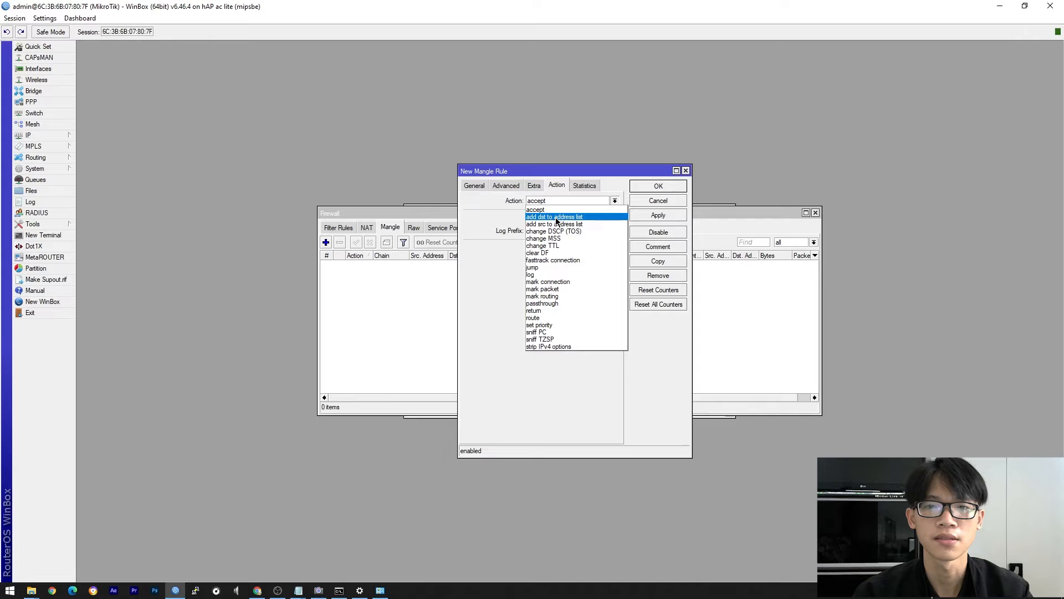
left_click(556, 218)
left_click(618, 249)
left_click(610, 257)
left_click(598, 247)
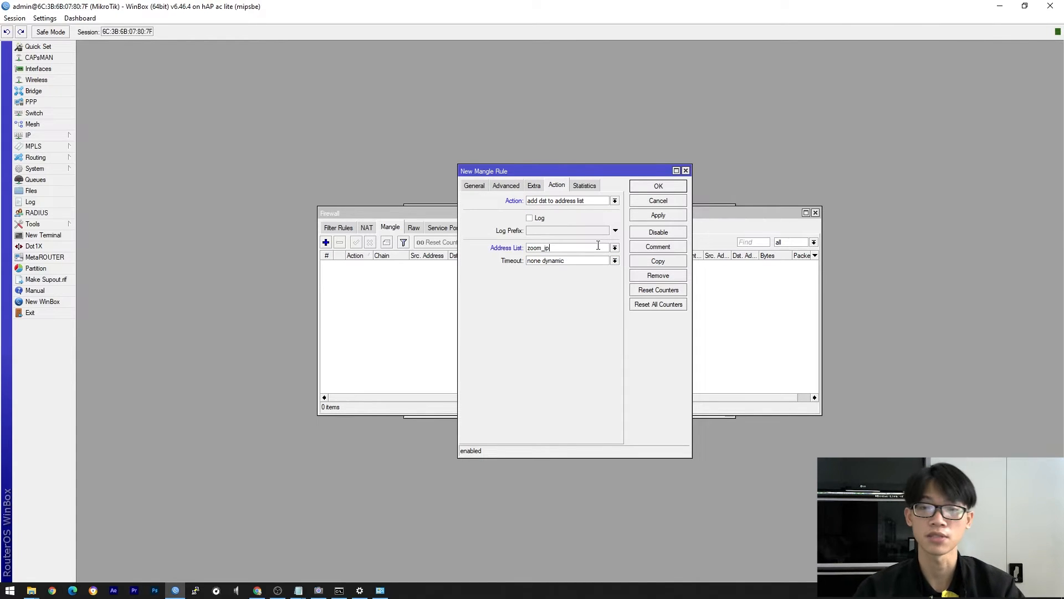
Compare the list name in the new mangle rule's action with the names in the firewall's address lists
left_click_drag(588, 171, 332, 270)
left_click(534, 227)
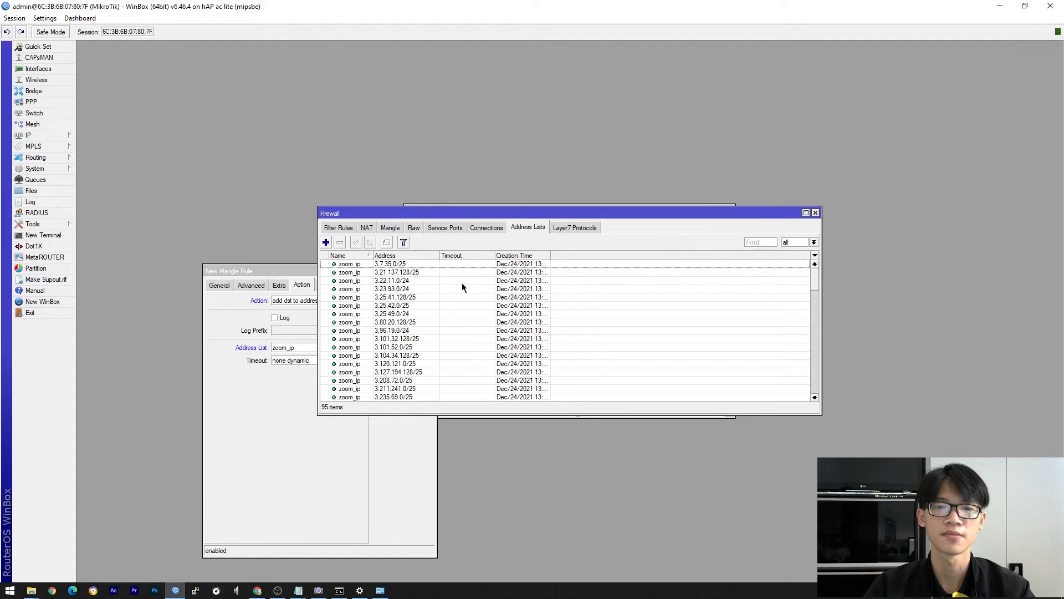
left_click(358, 273)
left_click(289, 424)
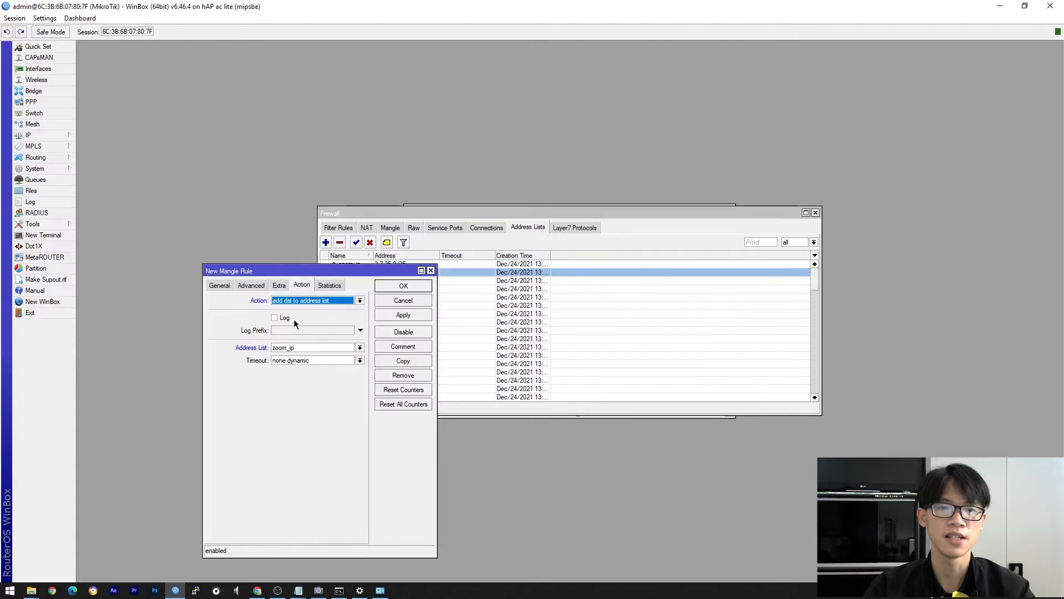
left_click_drag(362, 271, 616, 204)
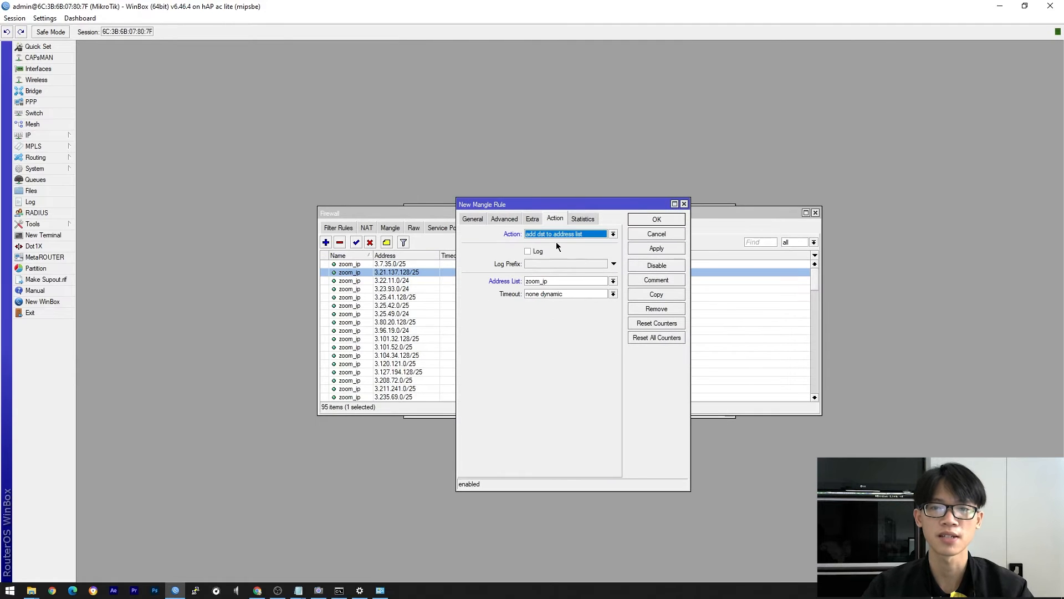
left_click(562, 281)
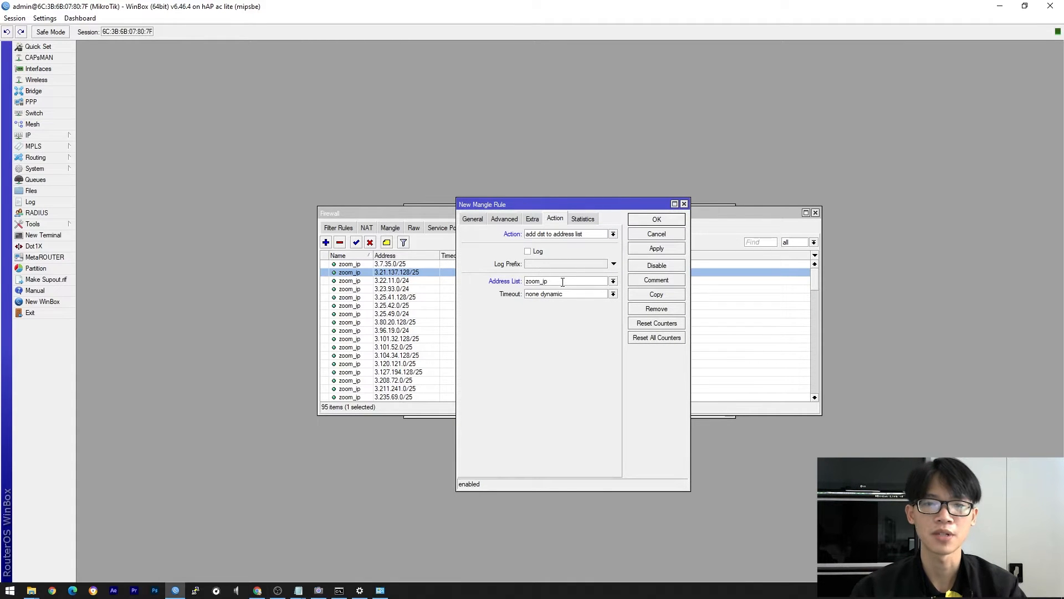
Apply and save the tcp mangle rule, and return to the firewall's mangle rule list
left_click(478, 218)
left_click(664, 247)
left_click(657, 219)
left_click_drag(643, 216, 732, 287)
left_click(480, 298)
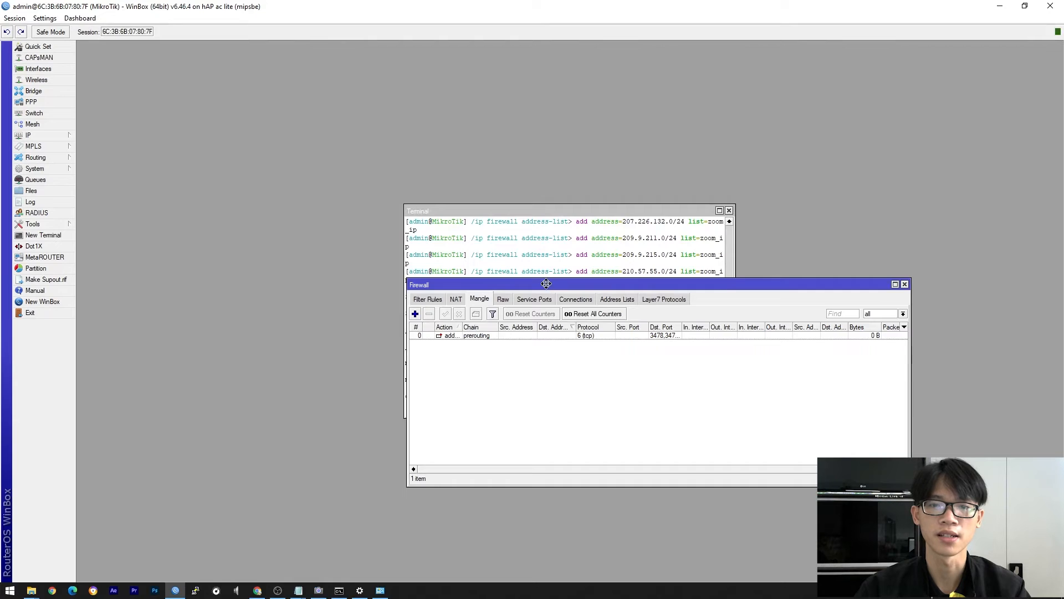
left_click_drag(546, 284, 496, 213)
Duplicate the tcp mangle rule and set the copy's protocol to udp
left_click(518, 264)
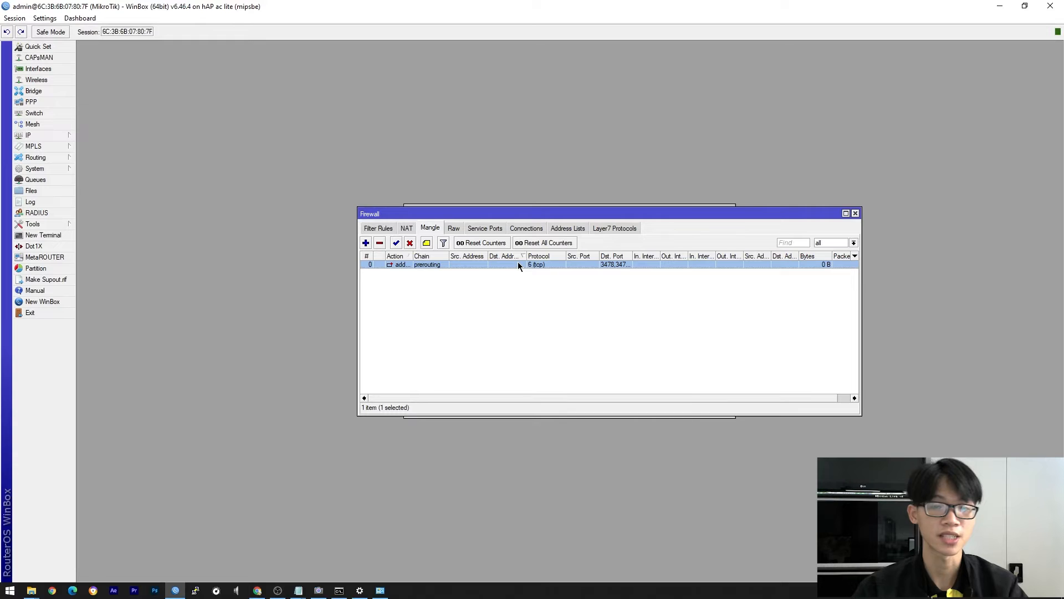
double_click(518, 264)
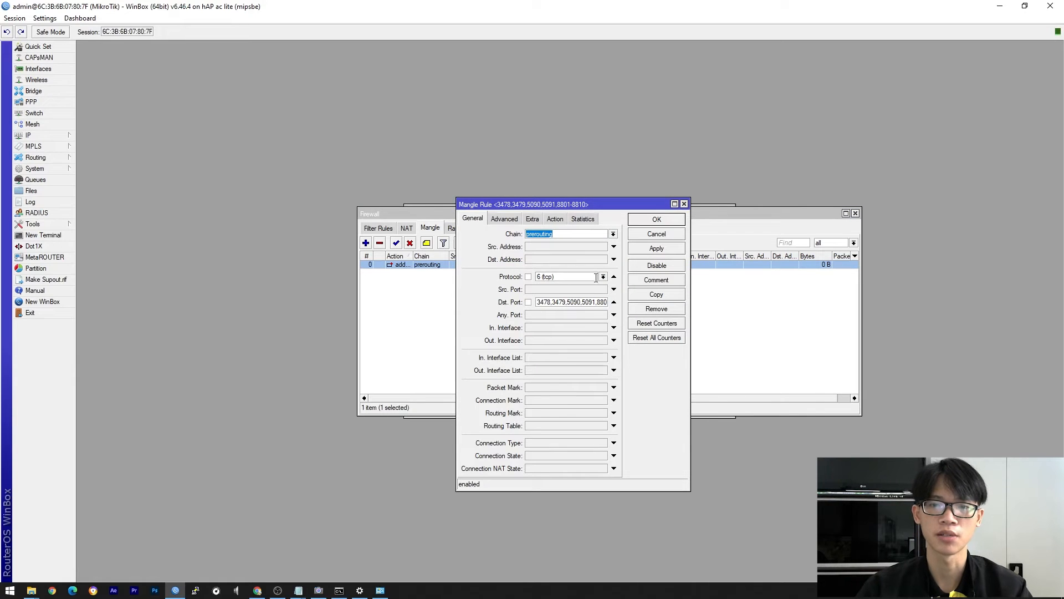
left_click(657, 295)
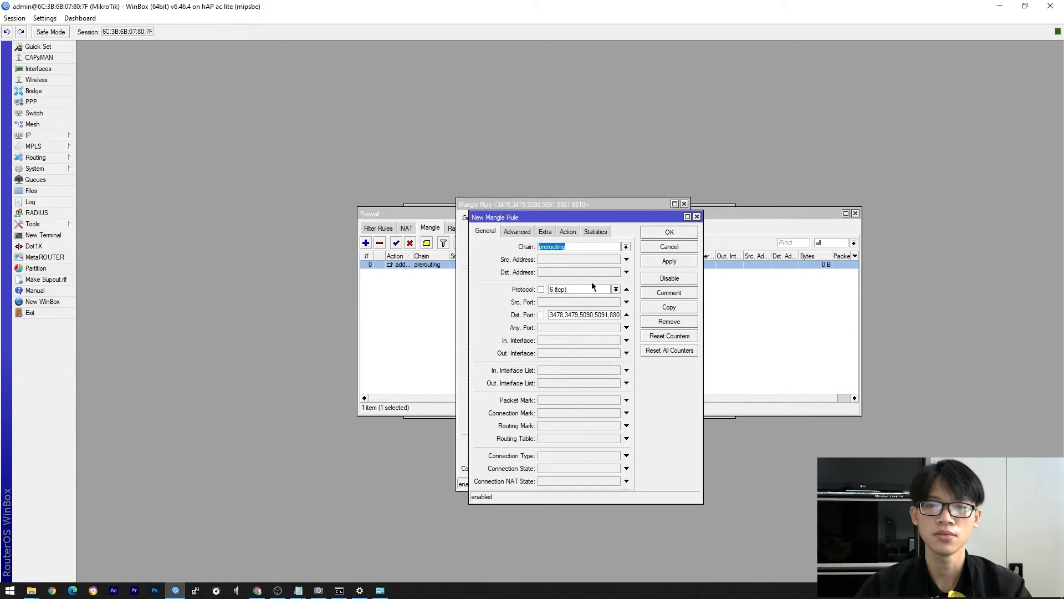
left_click(615, 289)
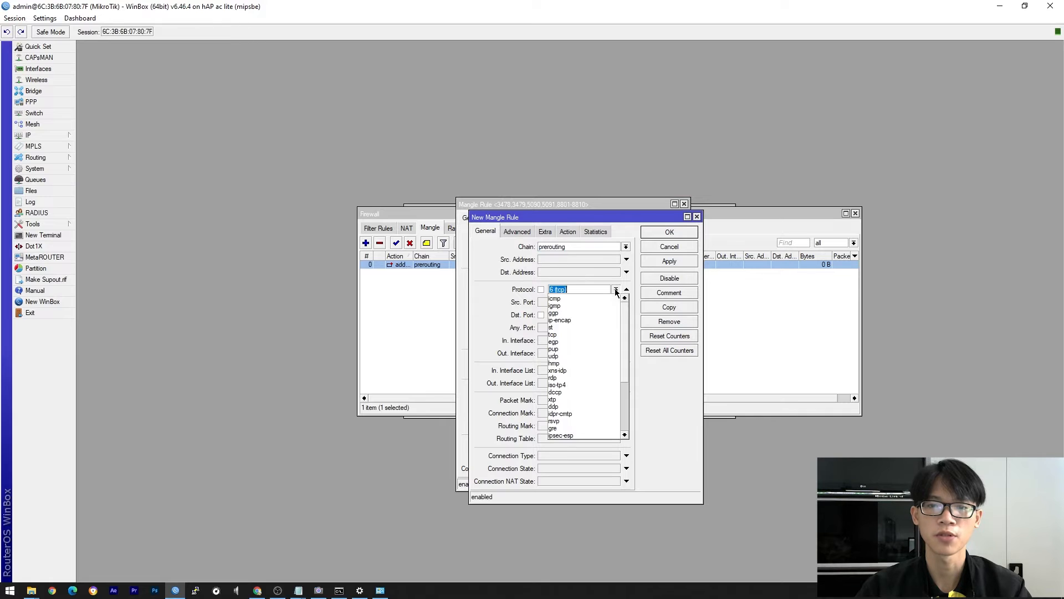
left_click(577, 356)
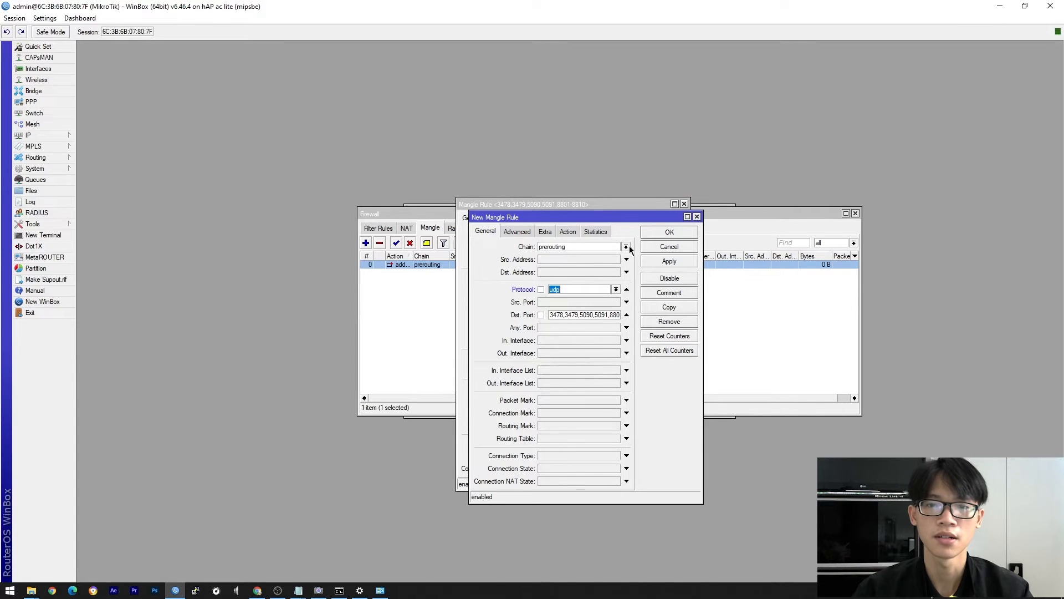
Check the udp rule's action, apply and save it, and close the original tcp rule
left_click(567, 231)
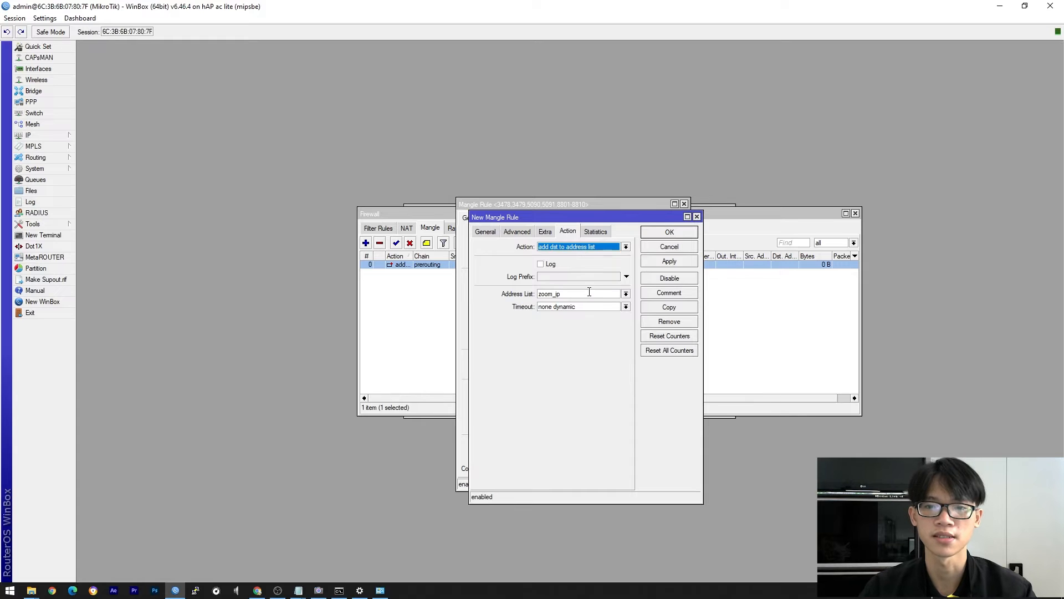
left_click(667, 260)
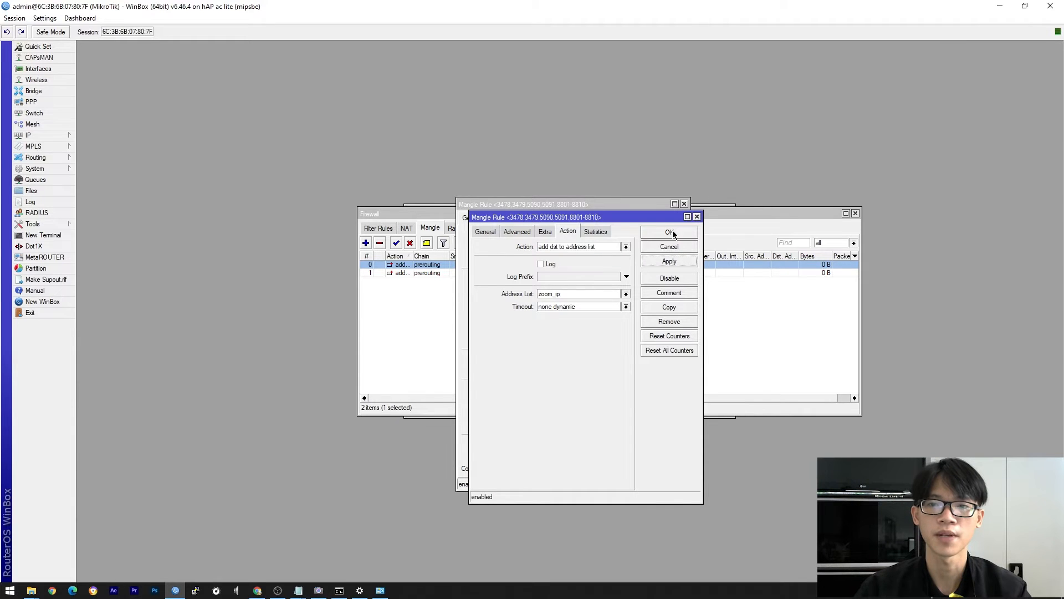
left_click(671, 233)
left_click(685, 205)
left_click(536, 322)
Add the comment "Add IP to Adress List" to the existing tcp mangle rule
left_click(437, 264)
left_click(426, 243)
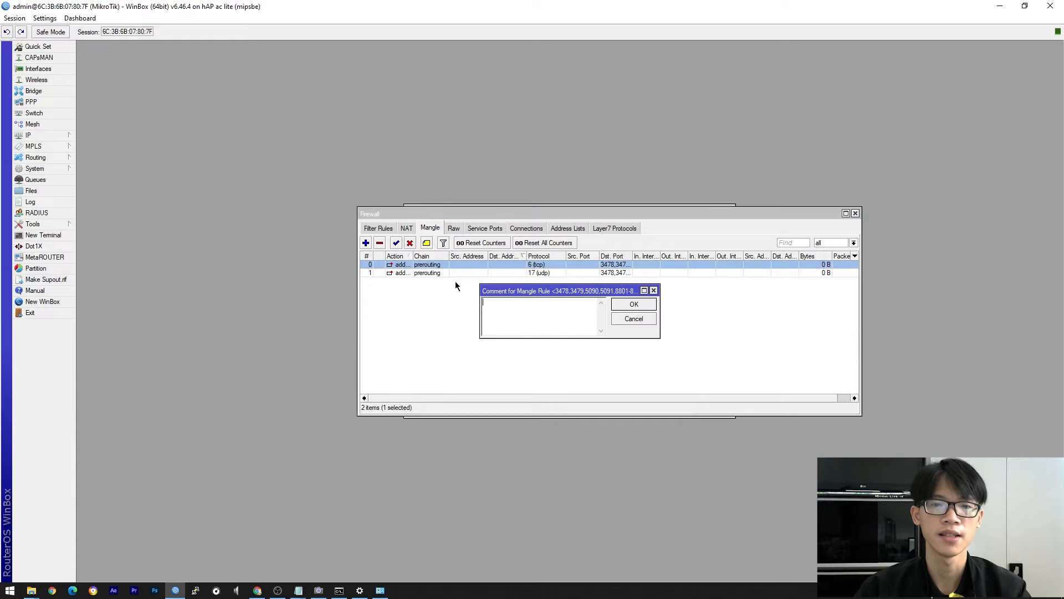
type("Add Ad")
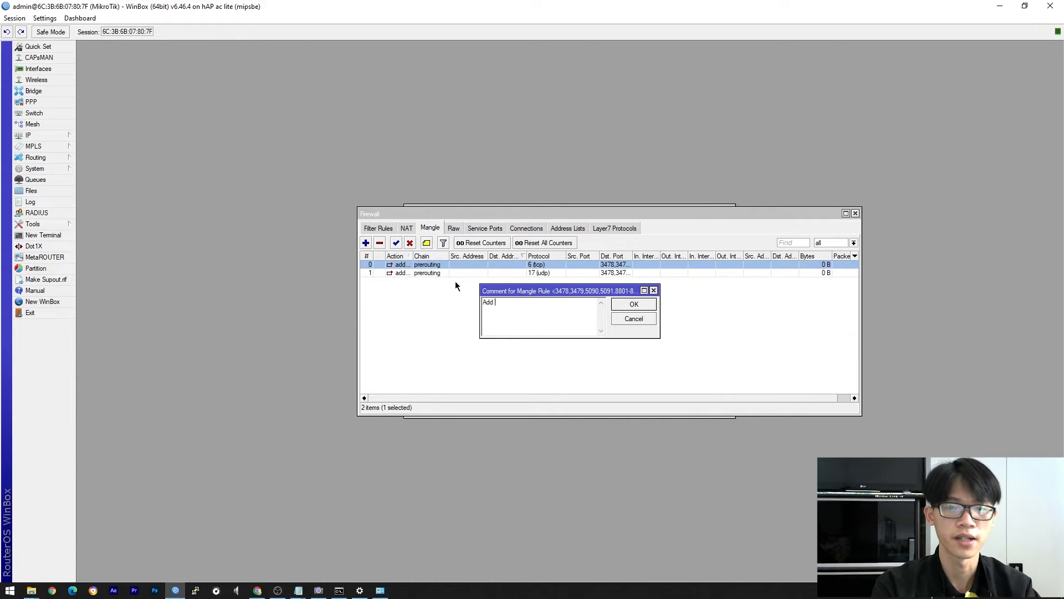
key("BackSpace")
key("BackSpace")
type("IP to Adress List")
key("Return")
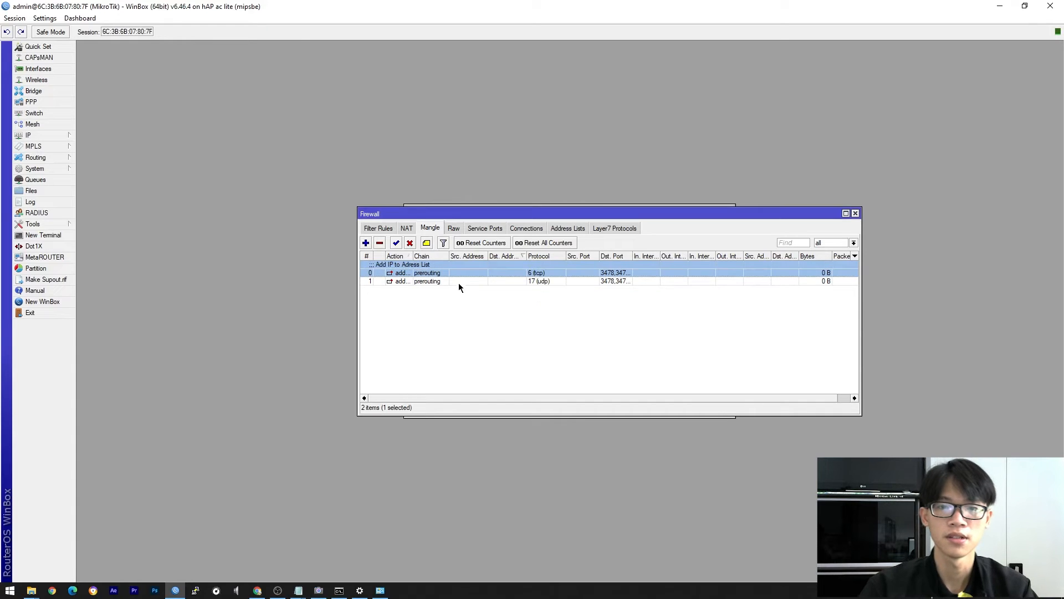
left_click(458, 333)
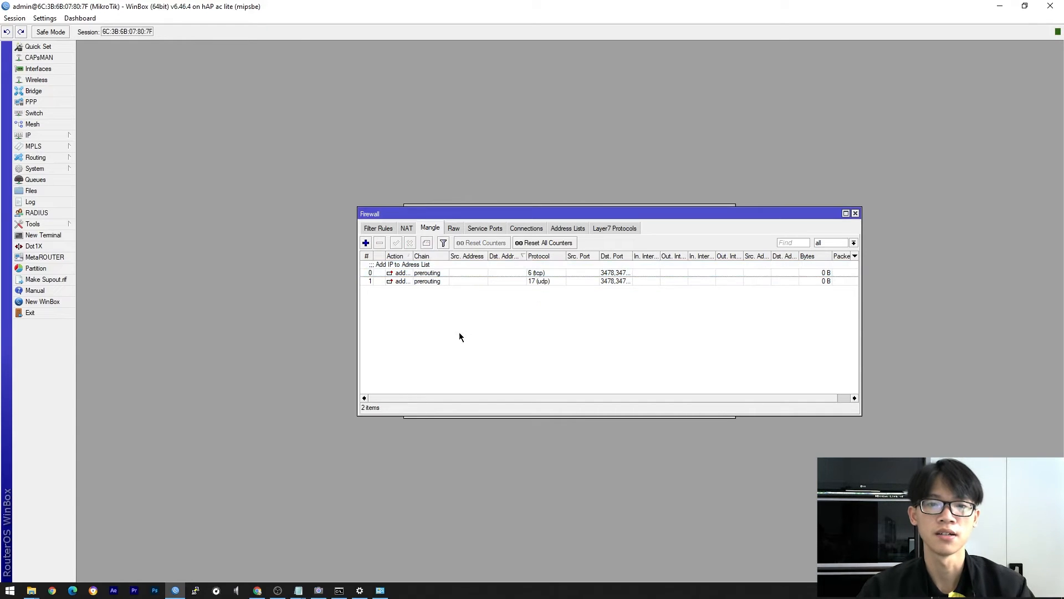
Start a new mangle rule on the prerouting chain with protocol tcp
left_click(365, 244)
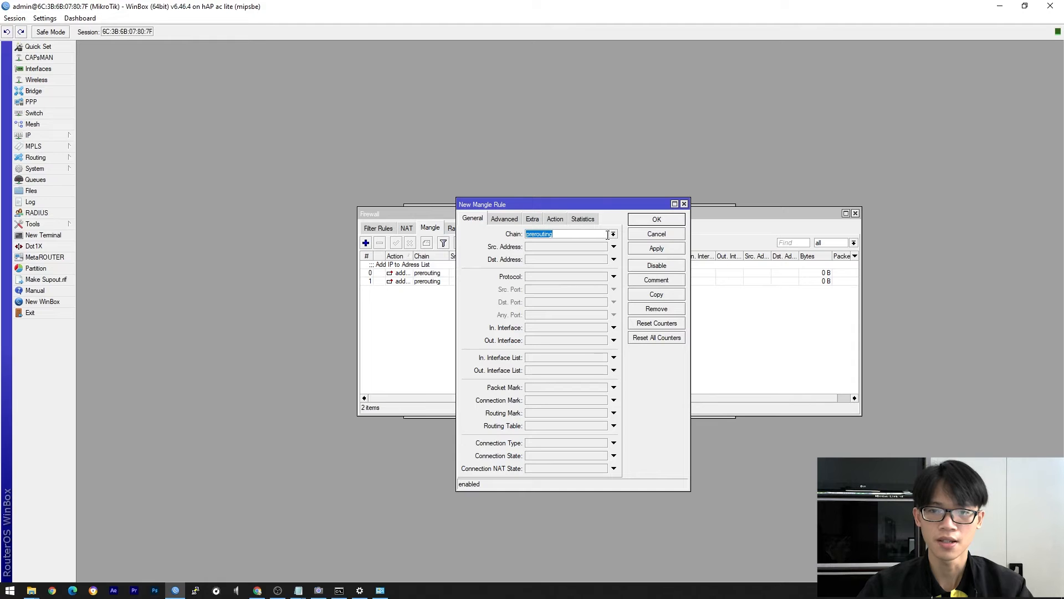
left_click(591, 235)
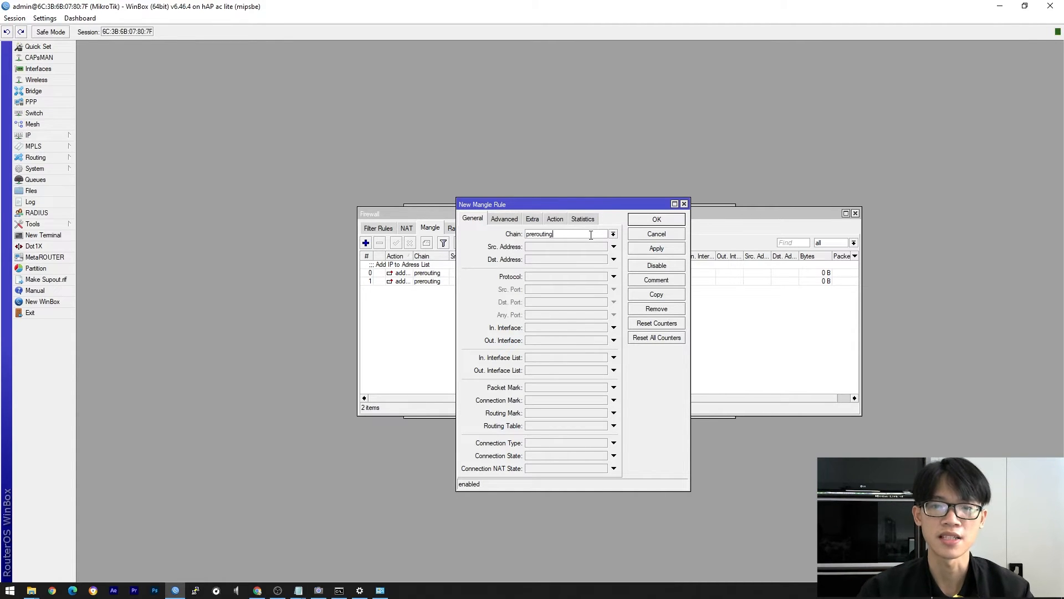
left_click(613, 276)
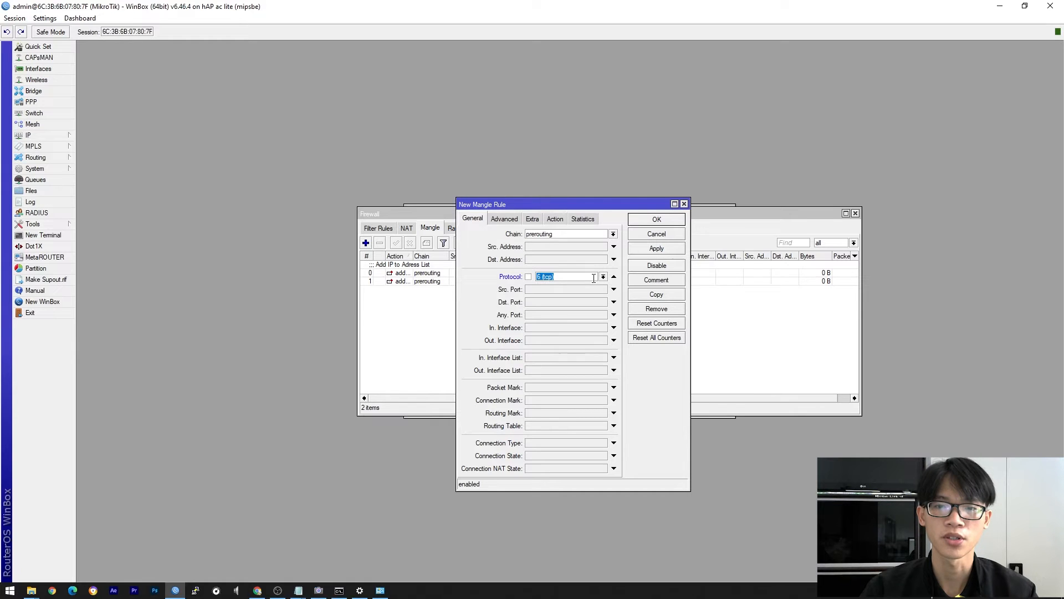
Copy the Zoom application ports 3478, 3479, 5090, 5091, 8801-8810 from the Notepad notes into the new rule's destination port
left_click(597, 303)
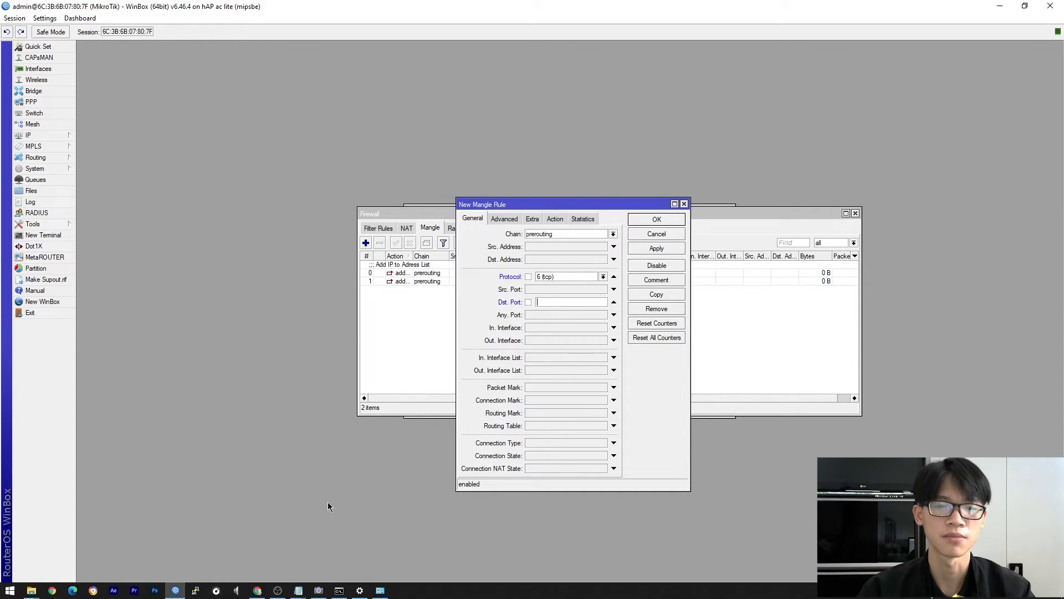
left_click(298, 590)
left_click(283, 549)
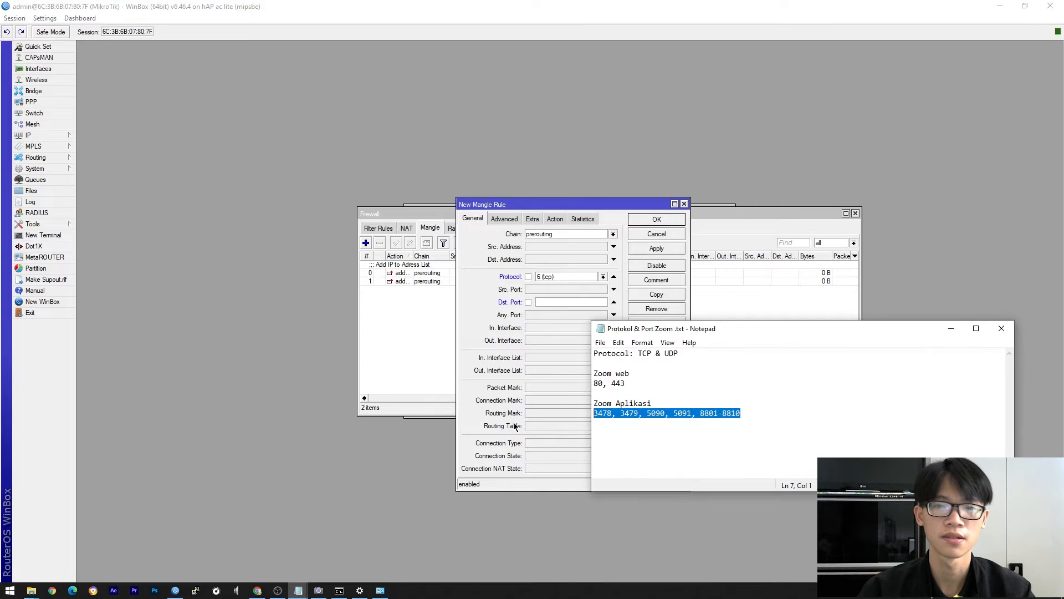
left_click(760, 413)
left_click(618, 420)
left_click_drag(618, 420, 589, 415)
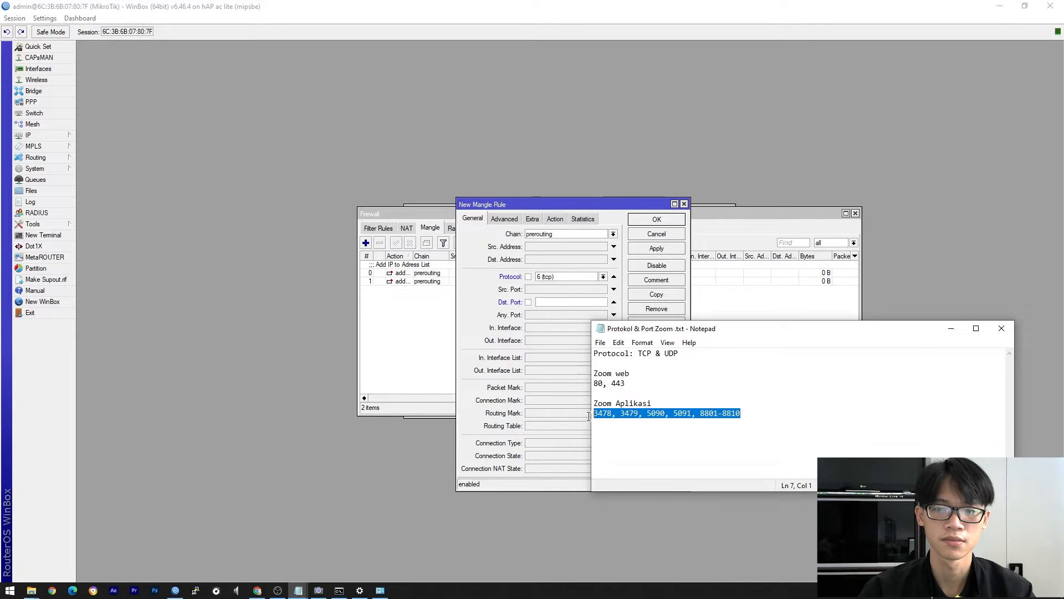
key("ctrl+c")
left_click(554, 305)
key("ctrl+v")
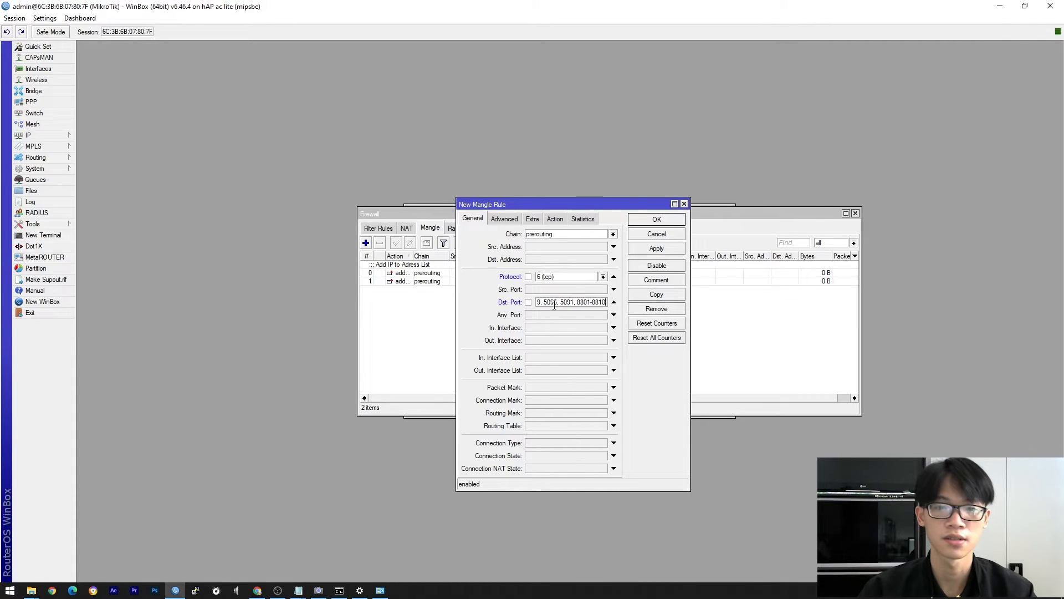
Set the new mangle rule's destination address list to zoom_ip
left_click(509, 221)
left_click(602, 248)
left_click(592, 247)
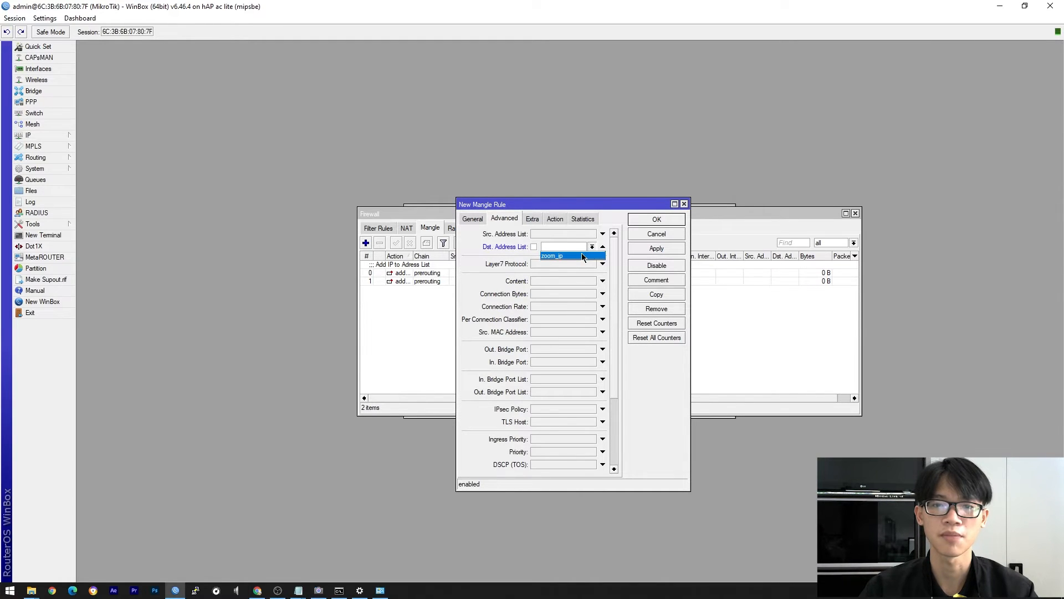
left_click(581, 255)
left_click(569, 245)
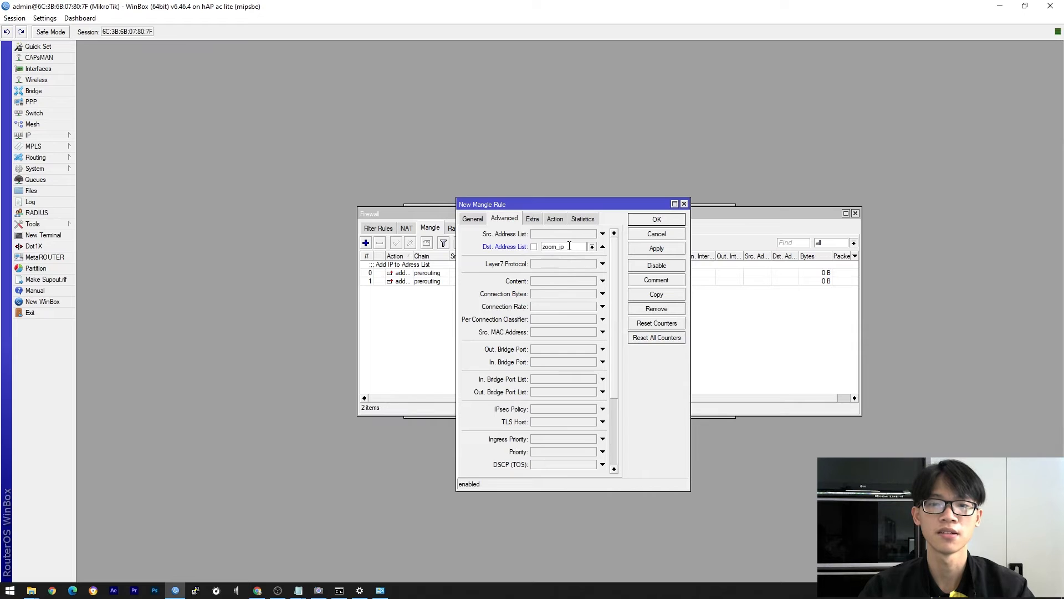
Set the rule's action to mark connection with the new connection mark koneksi-zoom
left_click(560, 216)
left_click(564, 235)
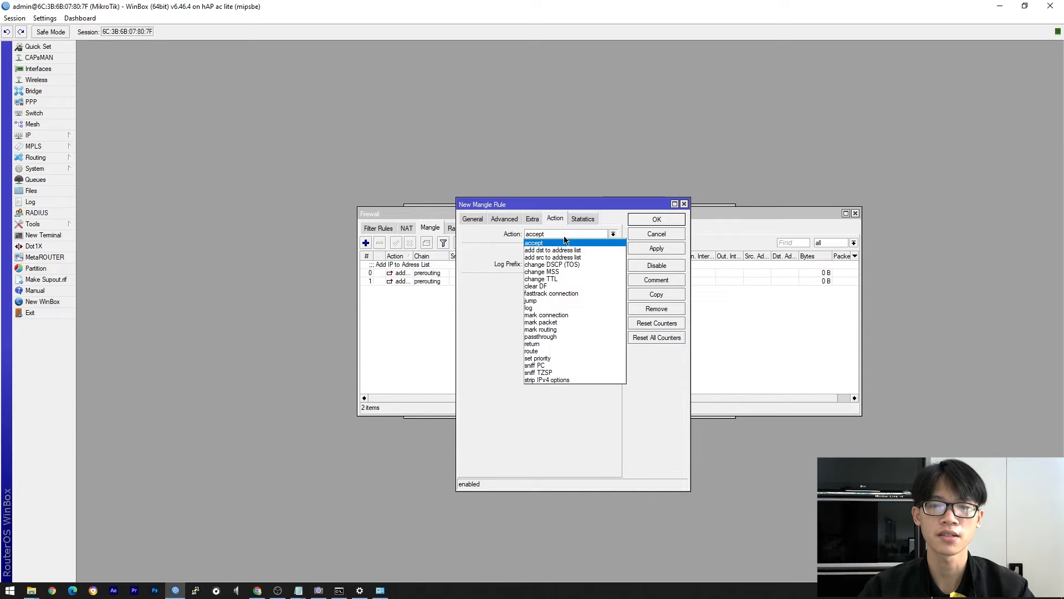
left_click(550, 315)
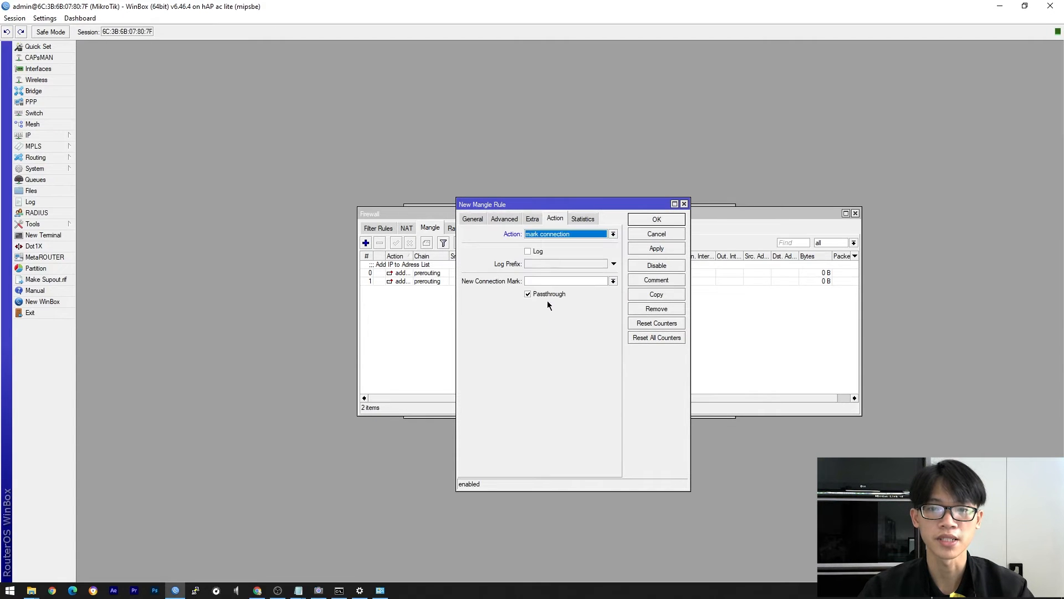
left_click(545, 283)
left_click(616, 282)
left_click(591, 280)
type("kon")
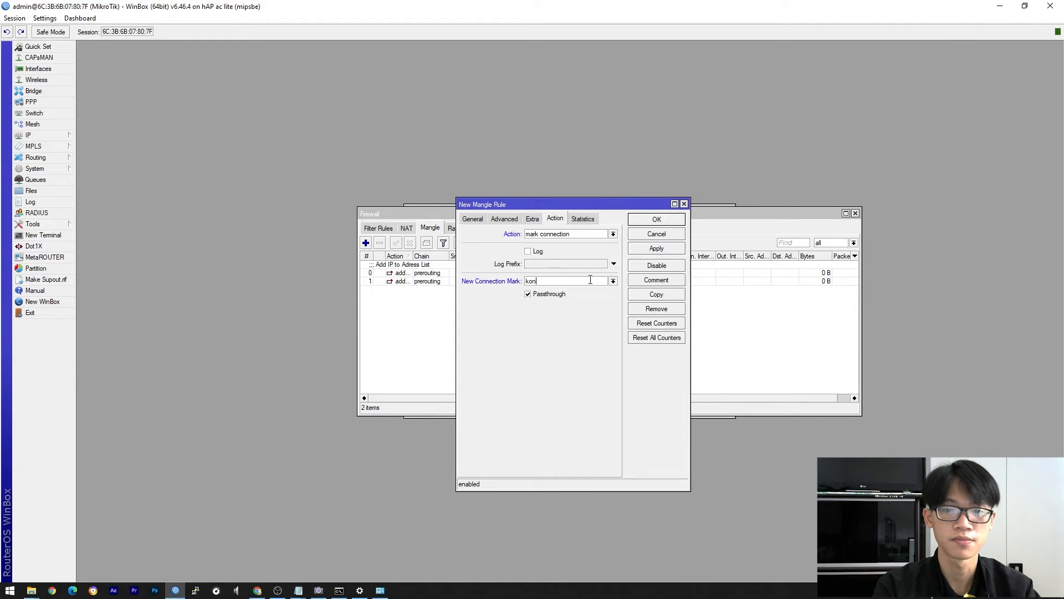
type("eksi-zoom")
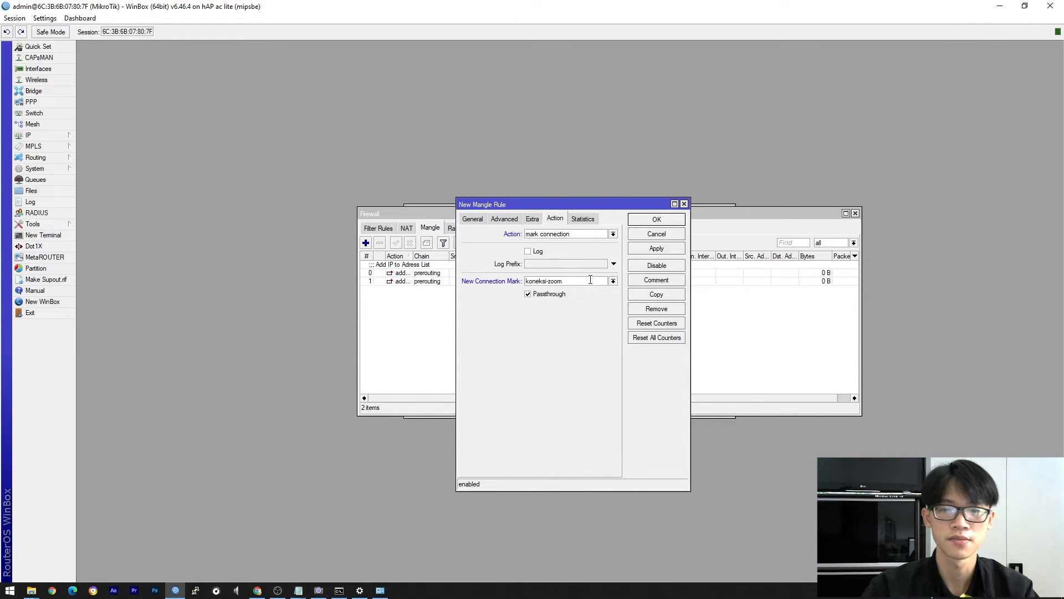
Review the new rule's general, address list and action settings, and apply and save it
left_click(478, 224)
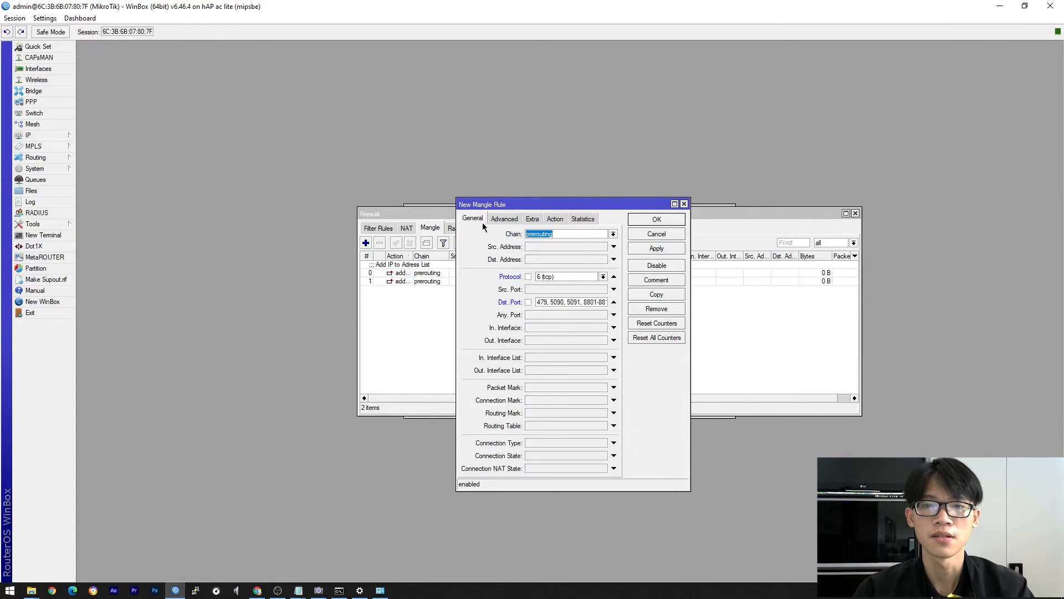
left_click(505, 225)
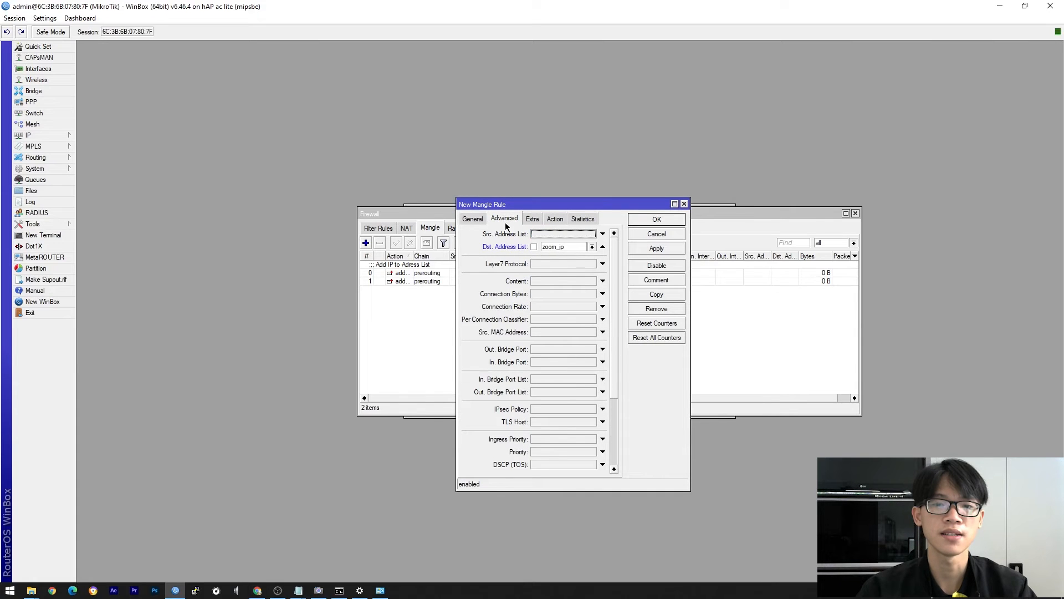
left_click(577, 246)
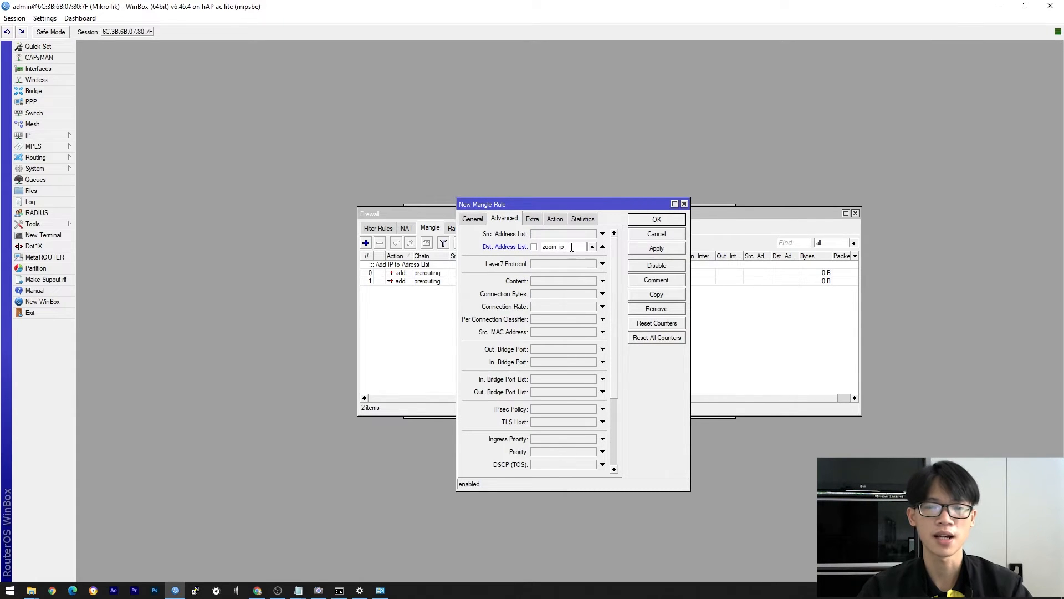
left_click(554, 219)
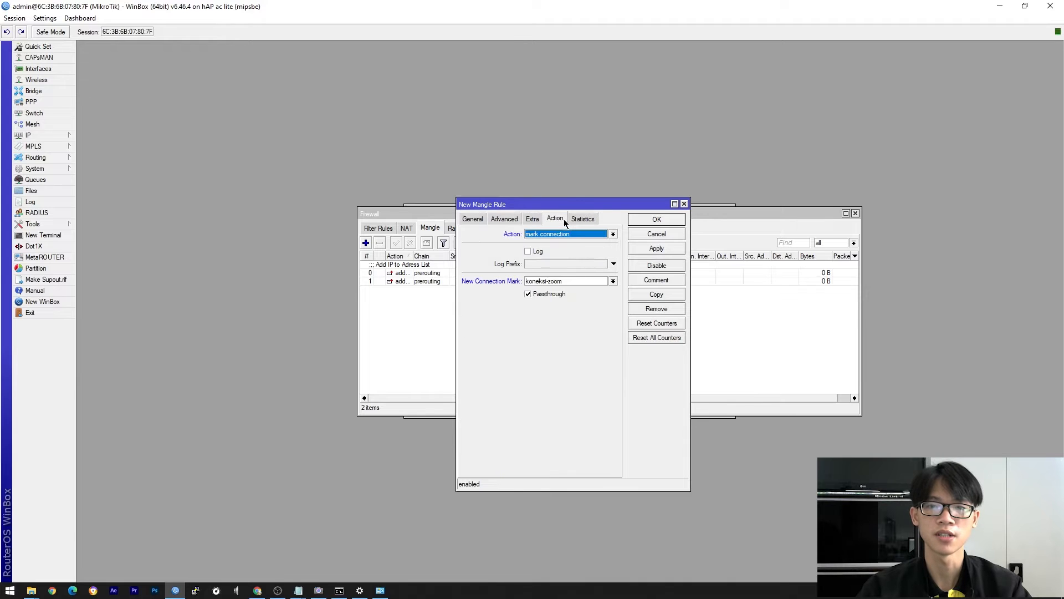
double_click(581, 278)
left_click(656, 249)
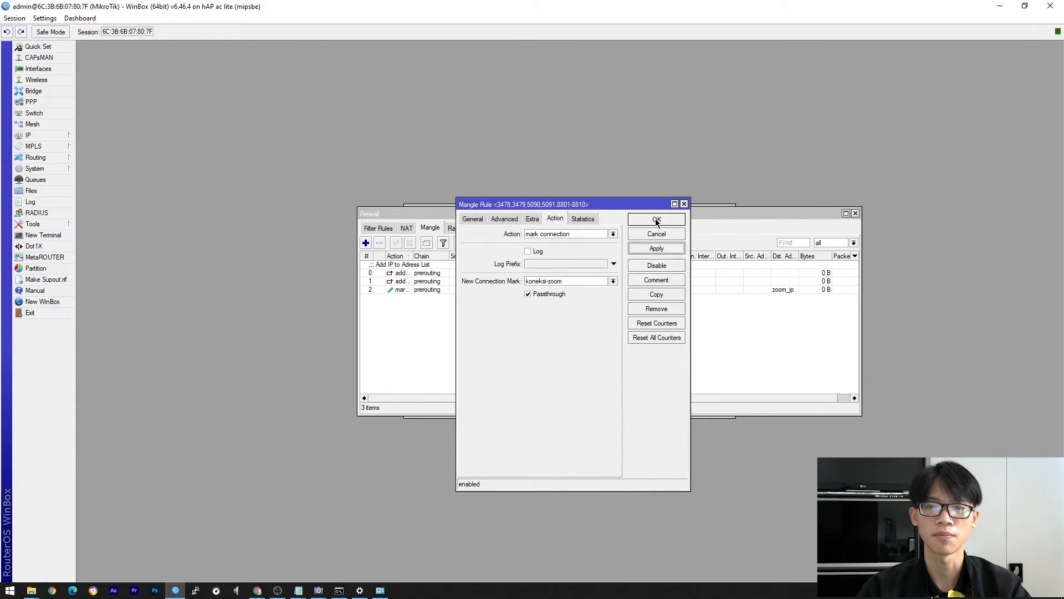
left_click(655, 219)
Duplicate the tcp mark connection rule and set the copy's protocol to udp
left_click(625, 289)
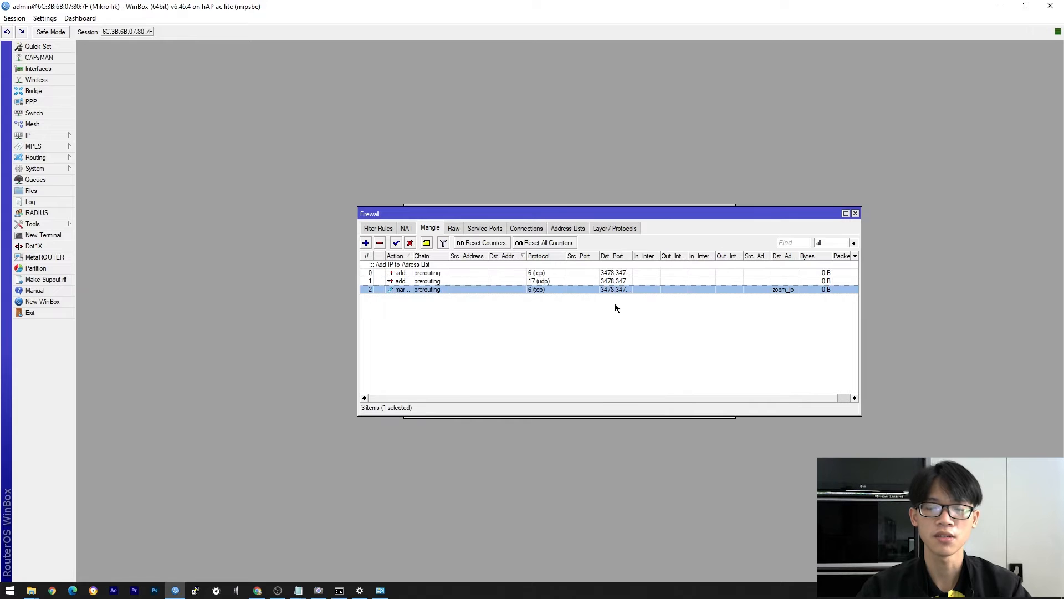
double_click(614, 288)
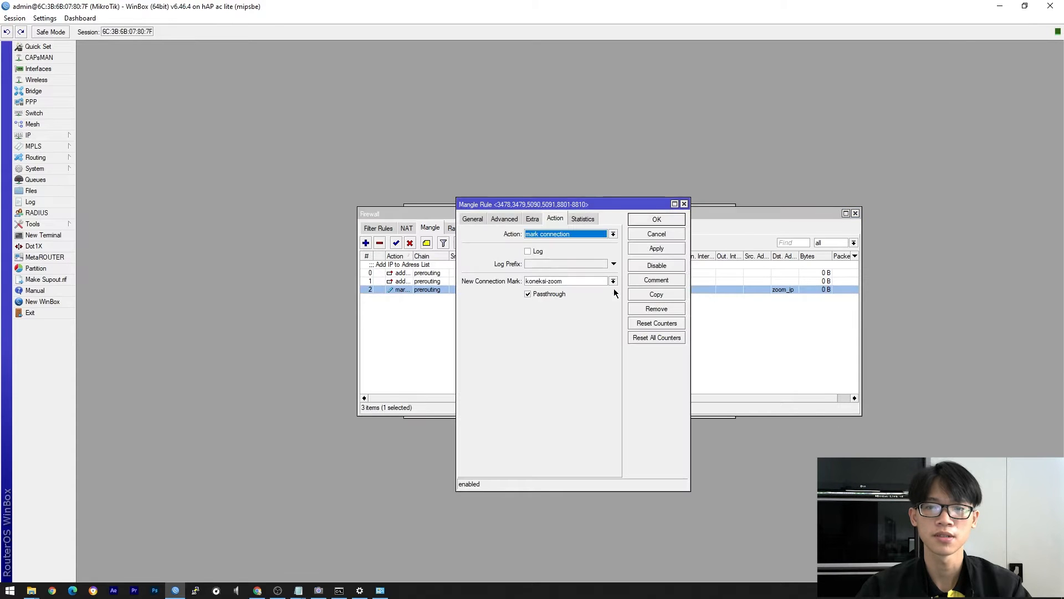
left_click(480, 218)
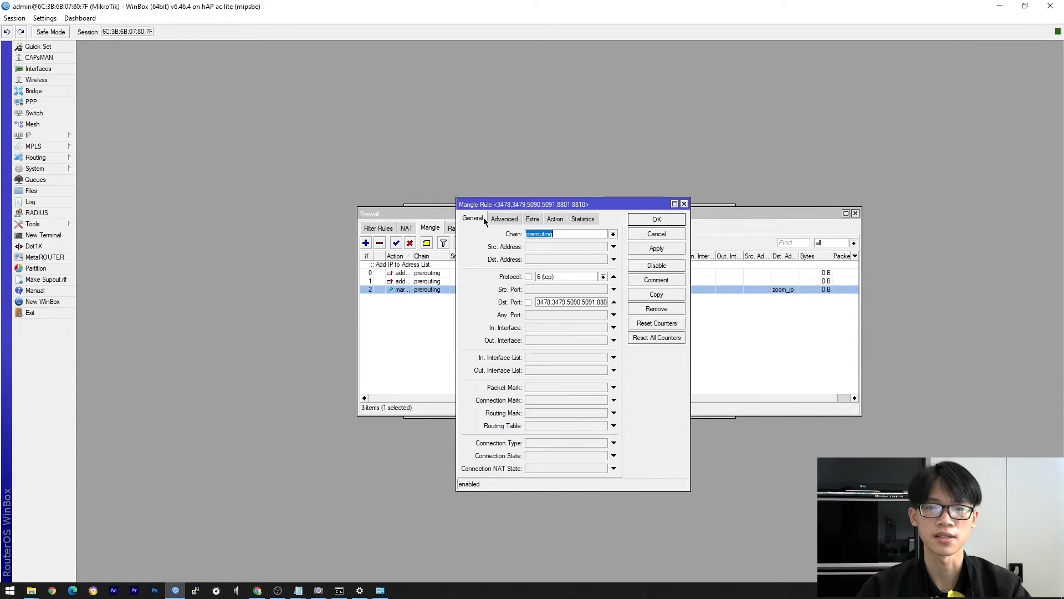
left_click(662, 296)
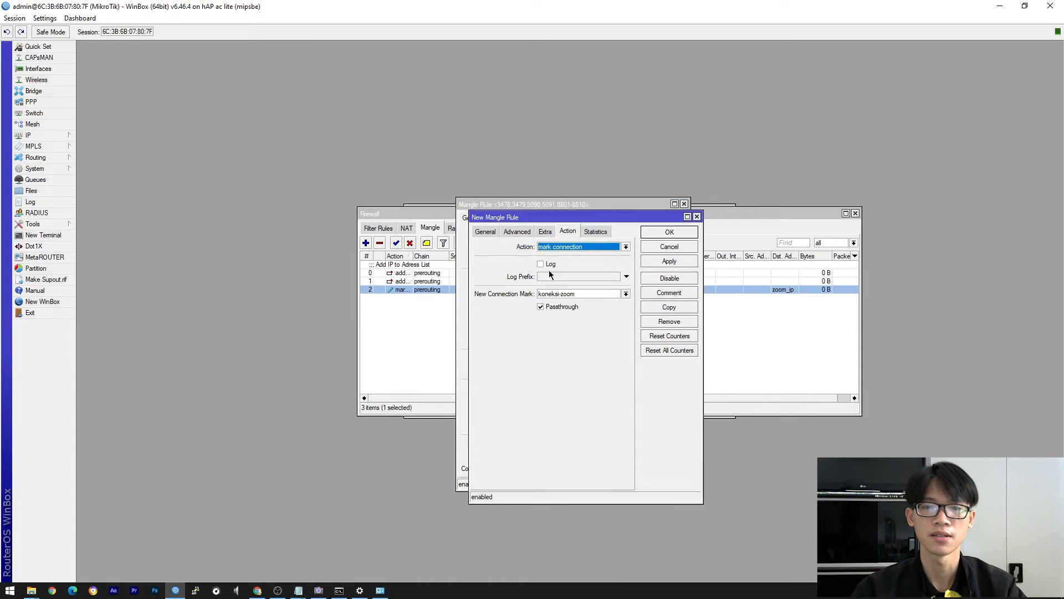
left_click(491, 231)
left_click(616, 289)
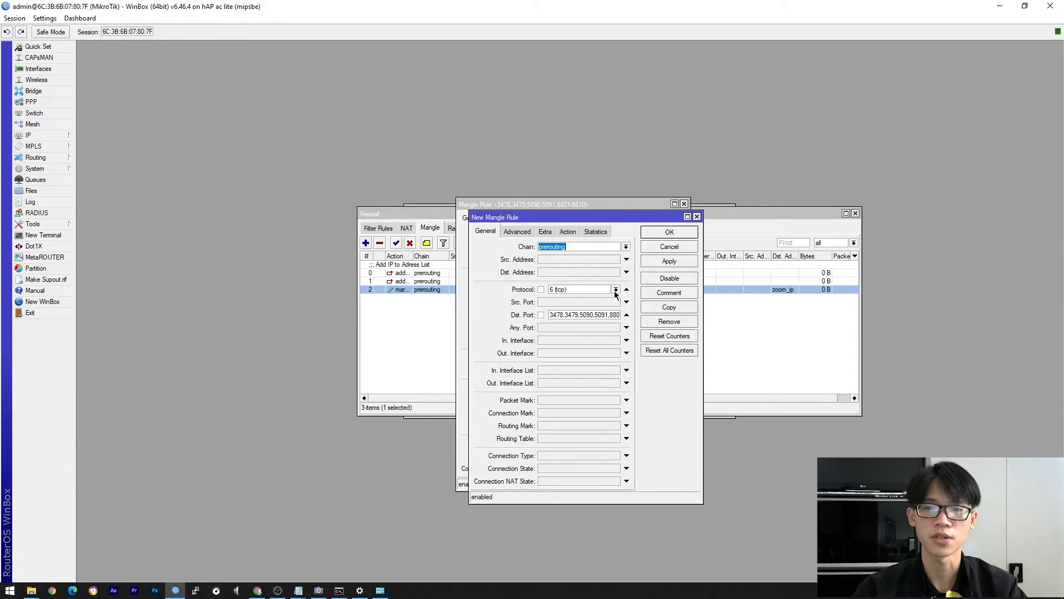
left_click(575, 343)
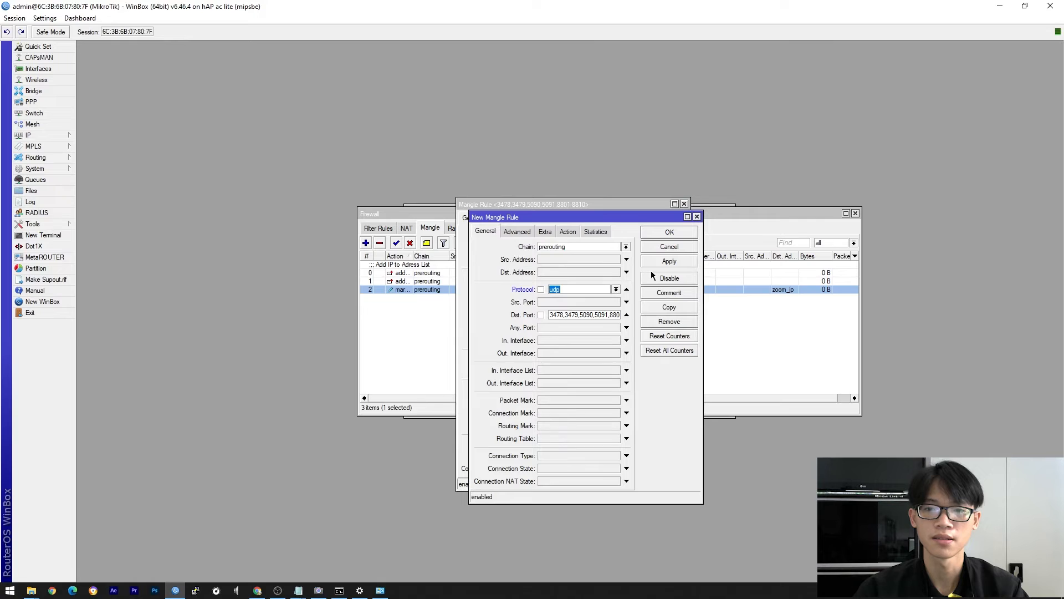
Check the udp copy's advanced and action settings, apply and save it, and close the original tcp rule
left_click(516, 232)
left_click(569, 233)
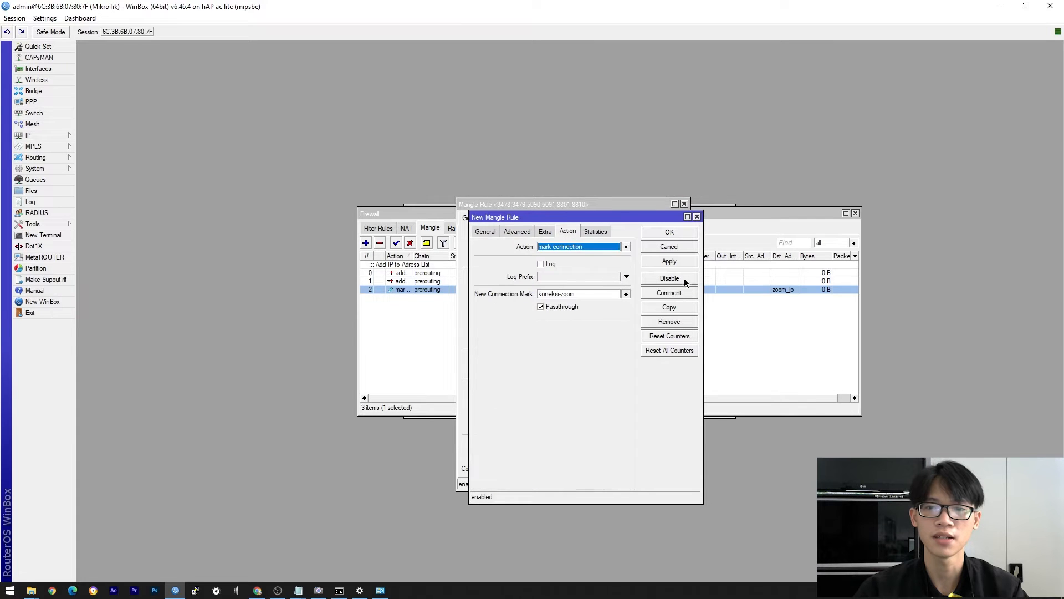
left_click(669, 262)
left_click(669, 233)
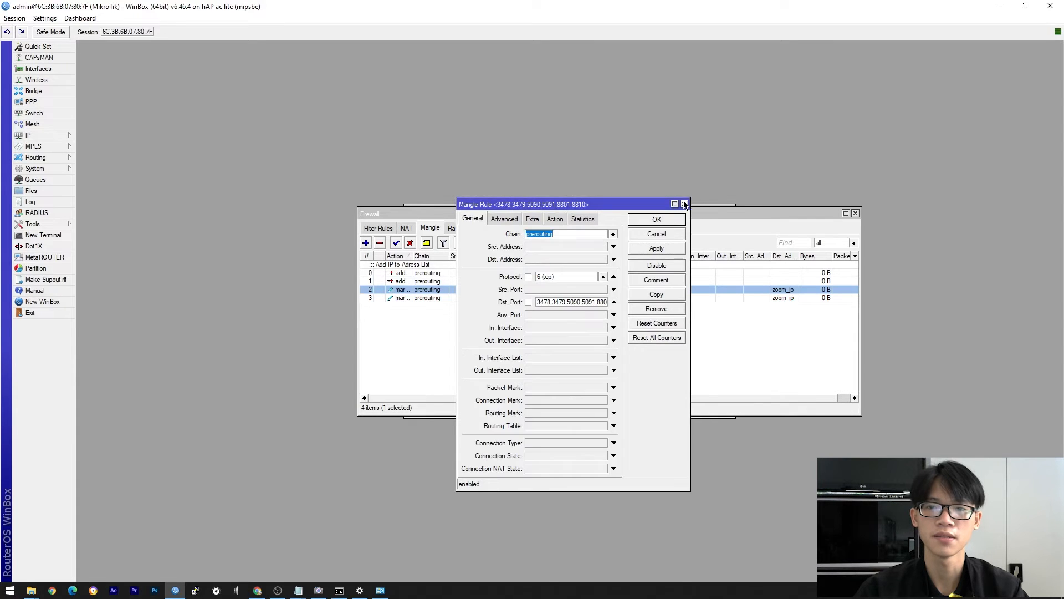
left_click(684, 204)
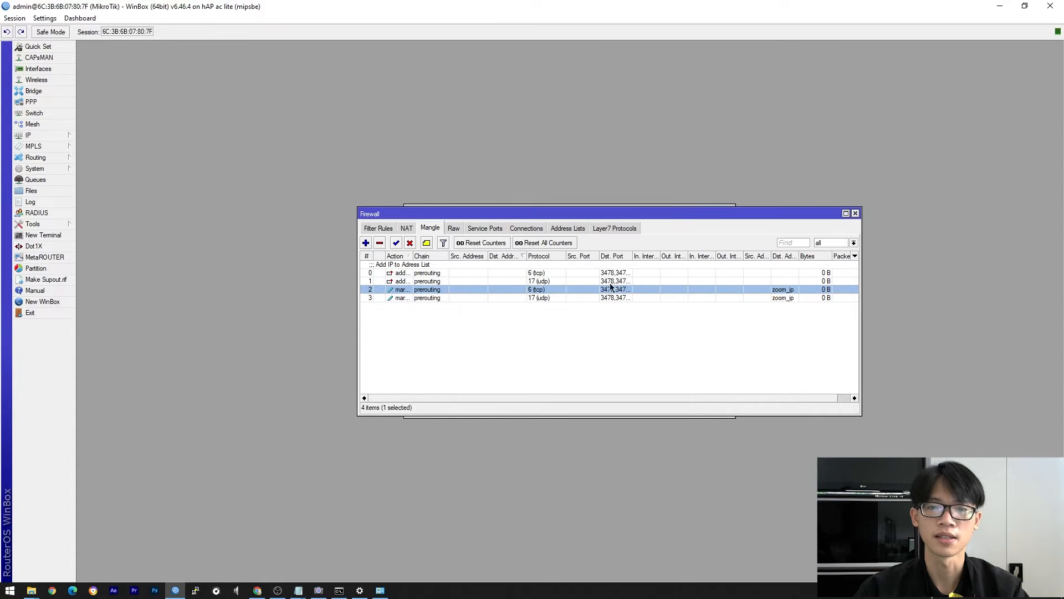
Examine the tcp and udp mark connection rules in the mangle list
left_click(513, 333)
left_click(443, 290)
left_click(445, 298)
left_click(474, 320)
left_click(492, 290)
left_click(495, 299)
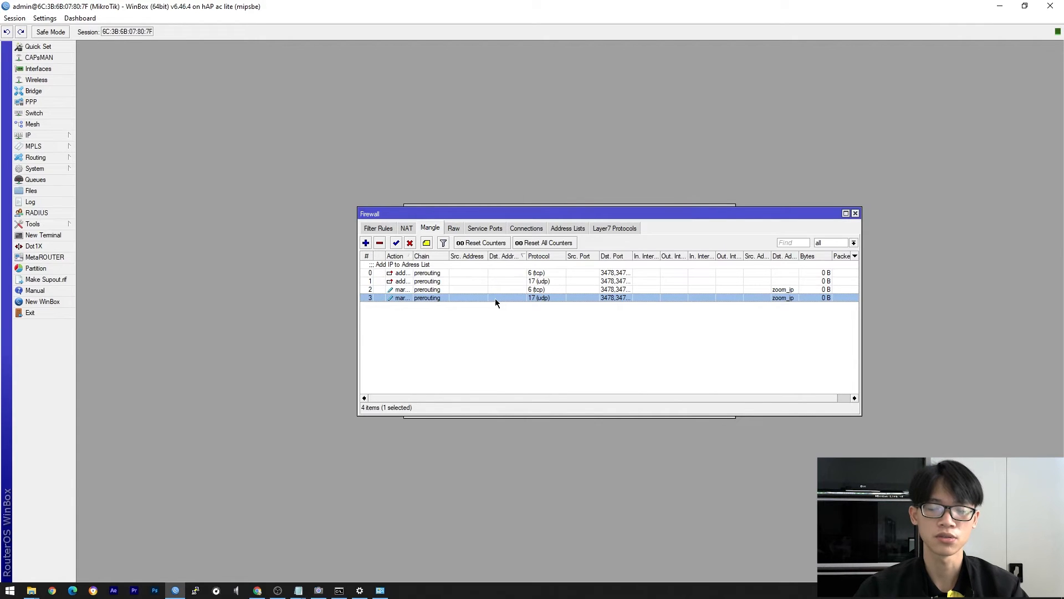
left_click(496, 291)
left_click(498, 321)
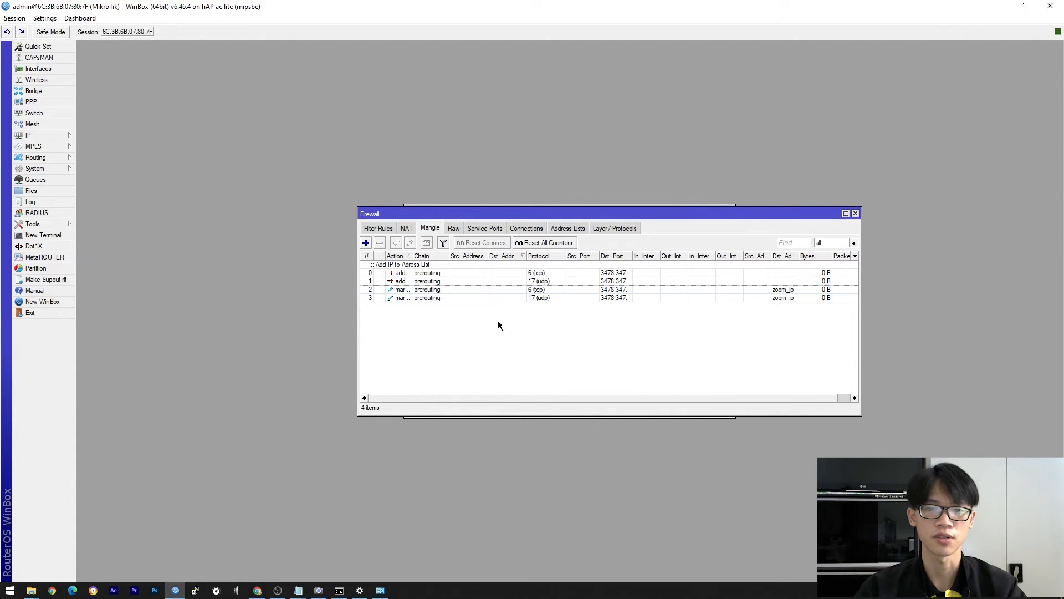
Look up the Zoom web ports in the Protokol & Port Zoom text file in Notepad, and return to WinBox
mouse_move(298, 591)
left_click(354, 532)
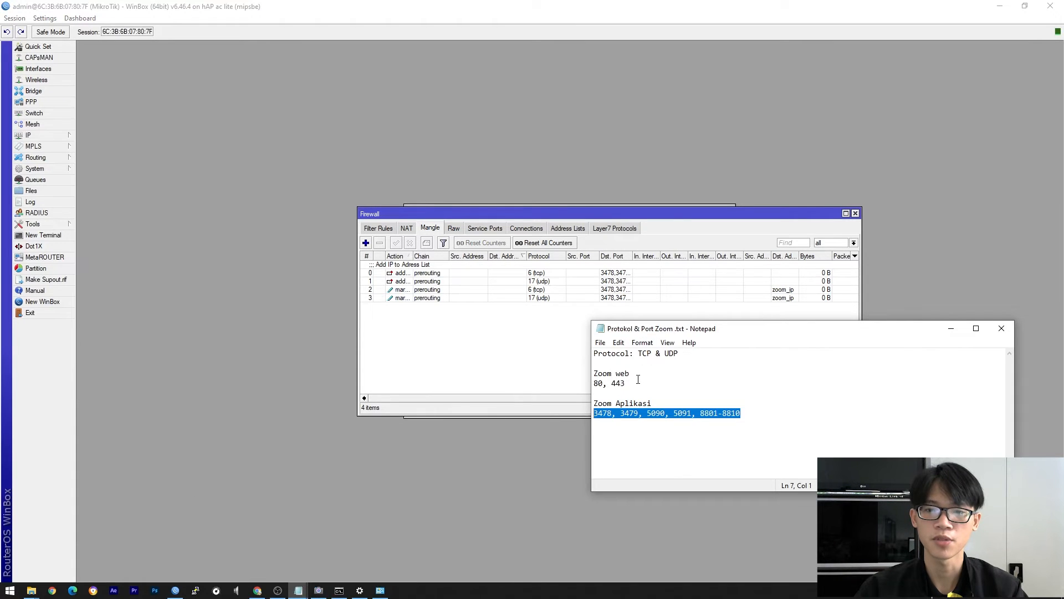
left_click_drag(636, 383, 570, 379)
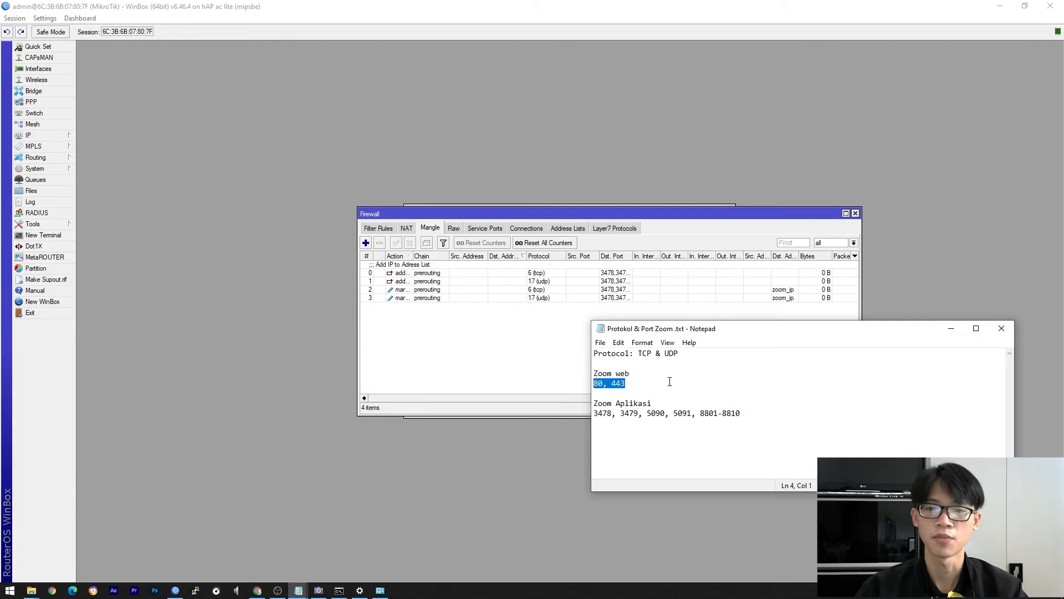
left_click(652, 385)
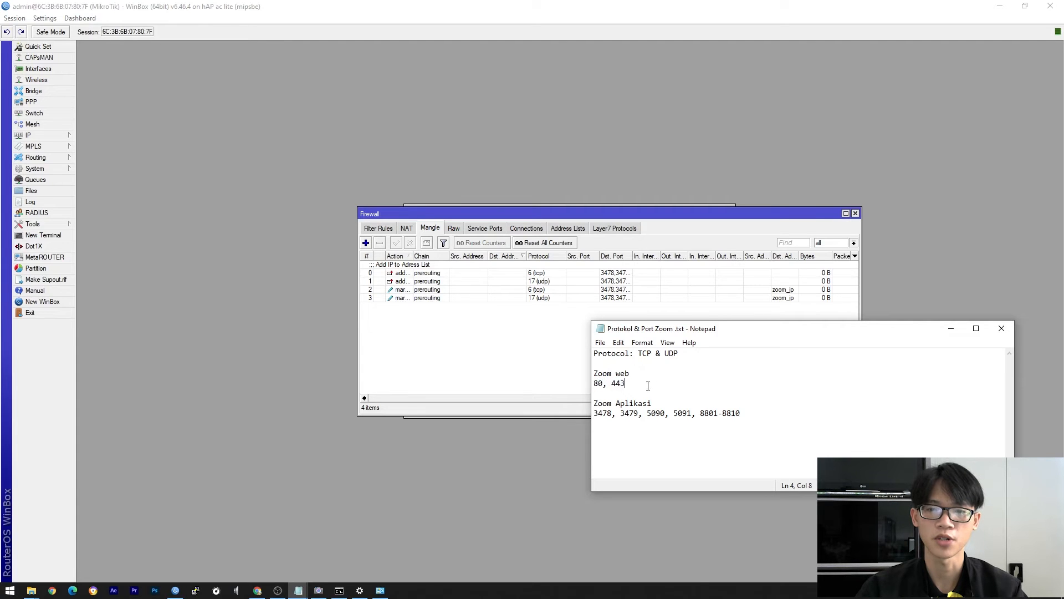
left_click(528, 347)
Duplicate the tcp mark connection rule and replace the copy's destination ports with 80, 443
left_click(526, 298)
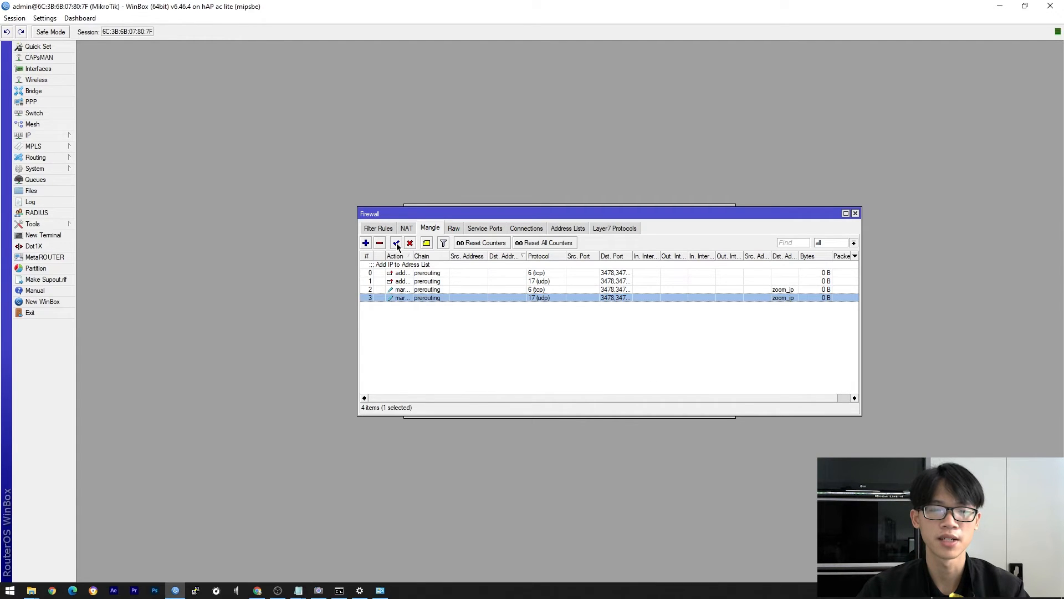
double_click(475, 290)
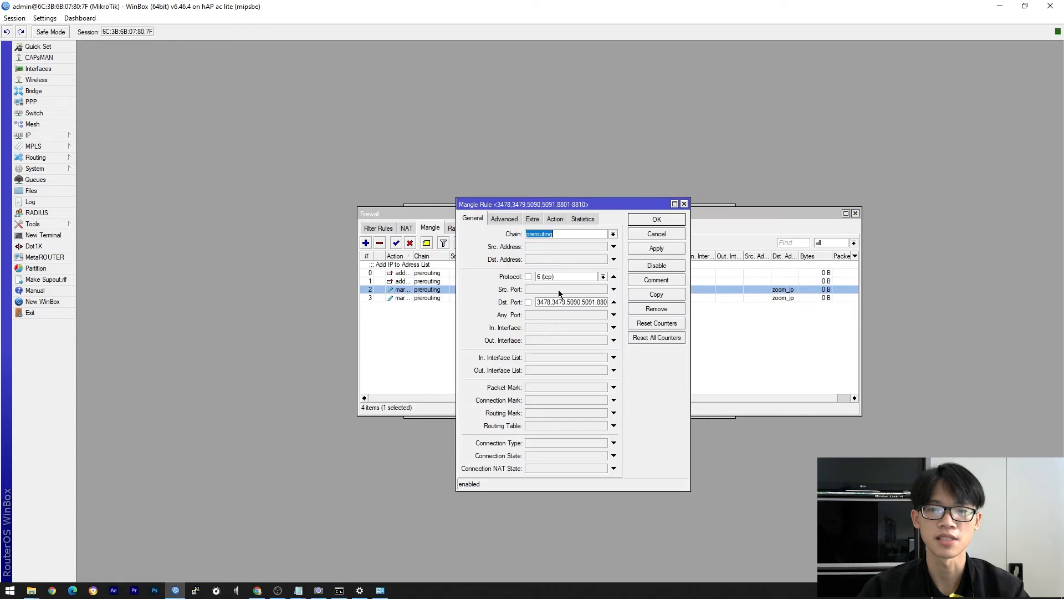
left_click(654, 295)
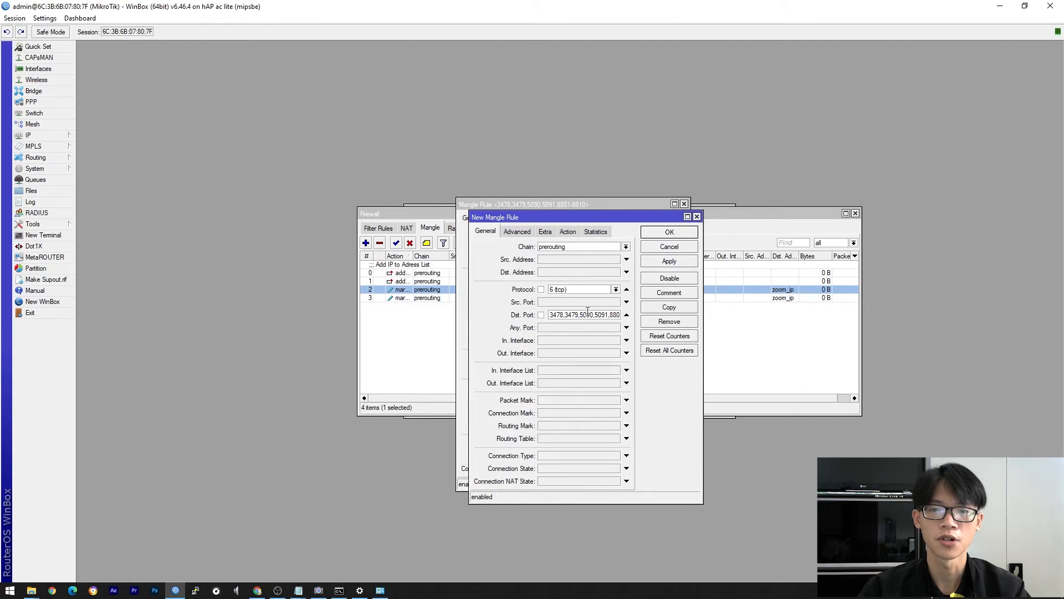
triple_click(587, 314)
key("BackSpace")
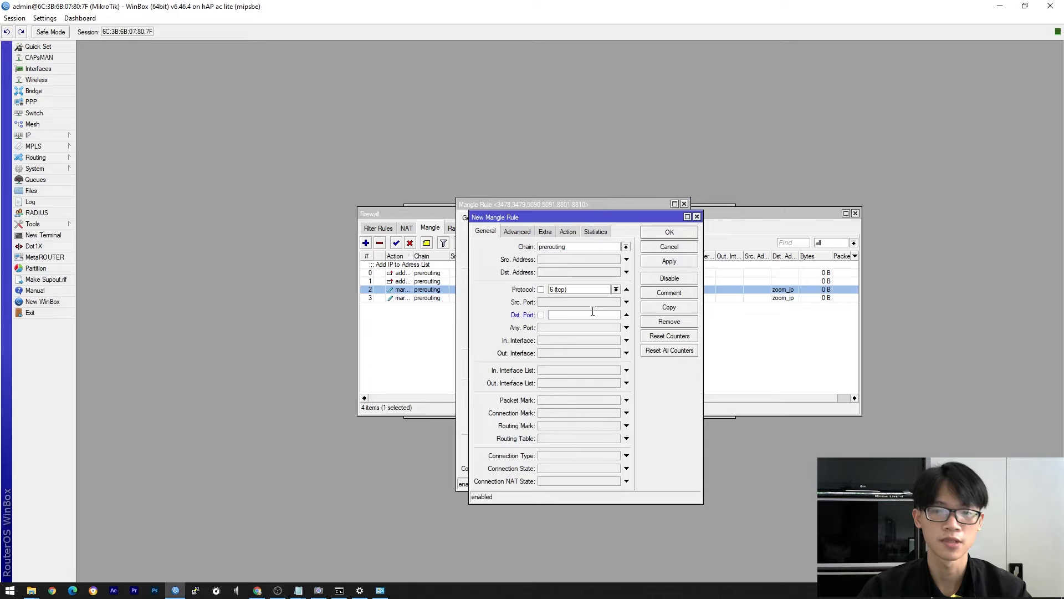
type("80, 443")
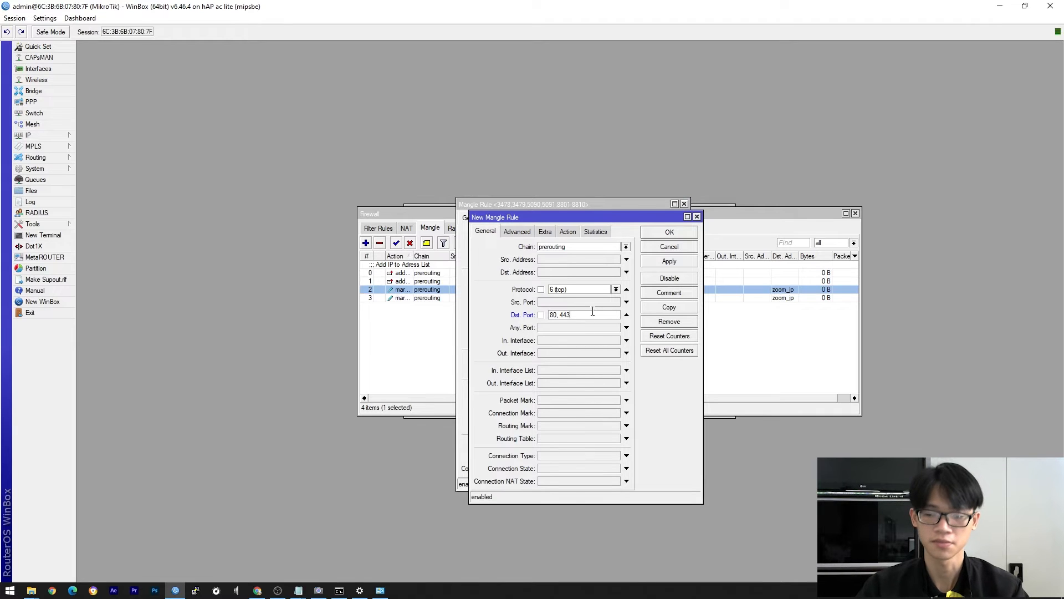
Check the web-port copy's advanced and action settings, apply and save it, and close the original tcp rule
left_click(522, 232)
left_click(571, 231)
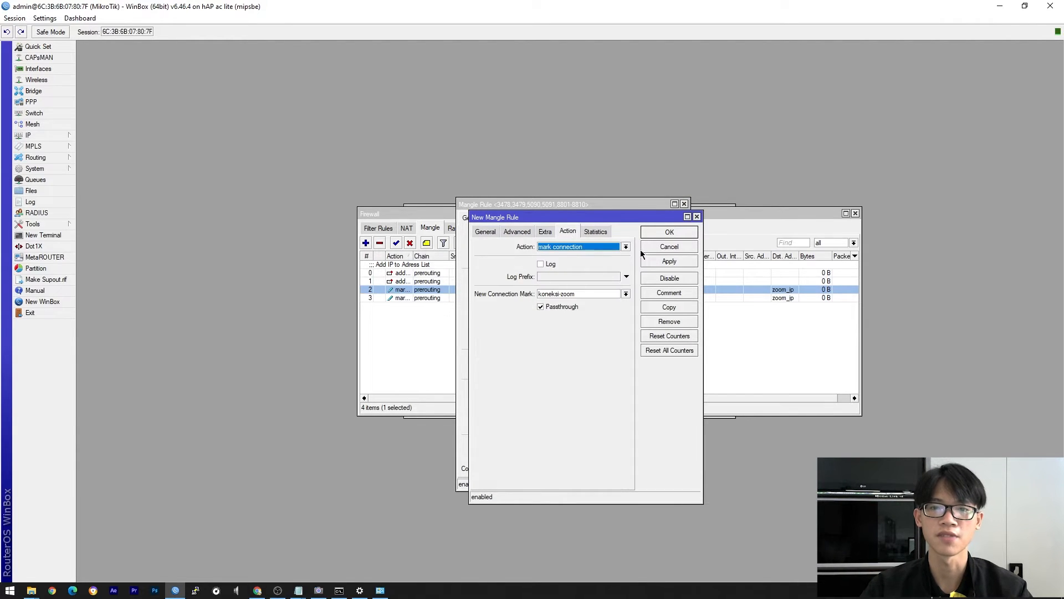
left_click(668, 260)
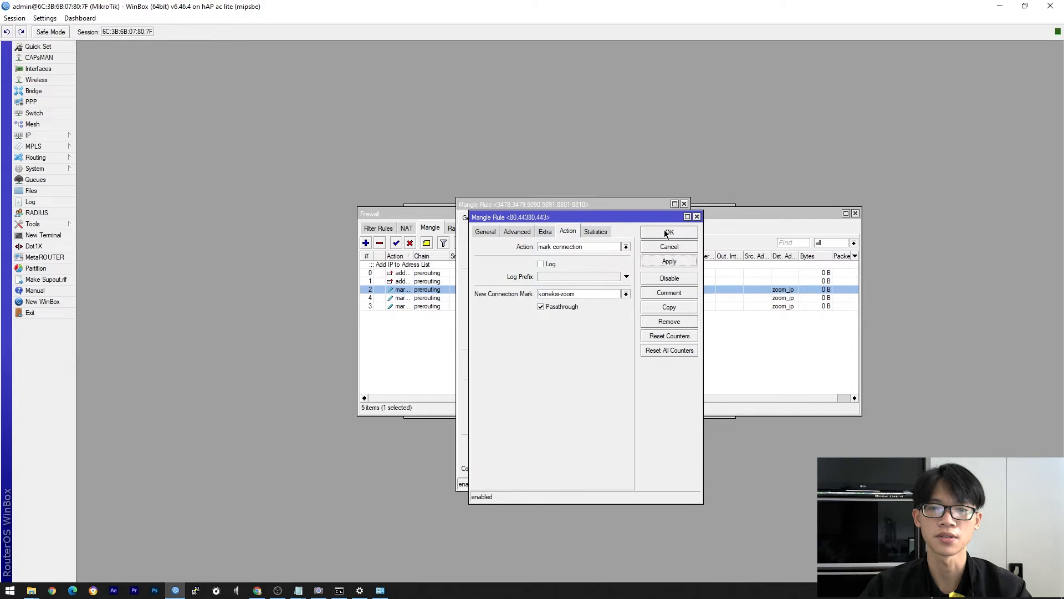
left_click(668, 232)
left_click(684, 204)
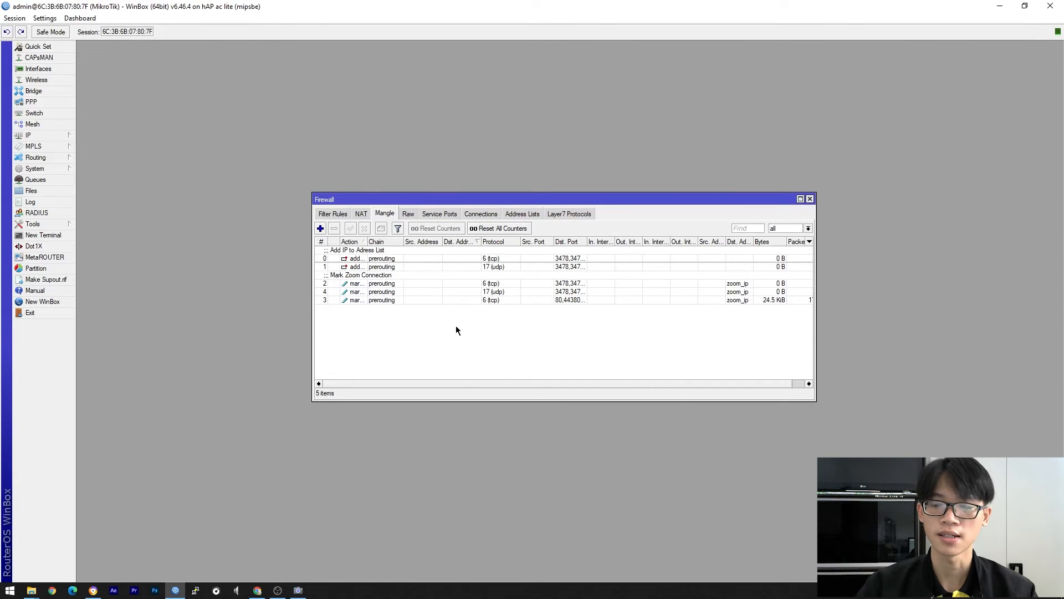
Start a new prerouting mangle rule that matches the connection mark koneksi-zoom
left_click(321, 229)
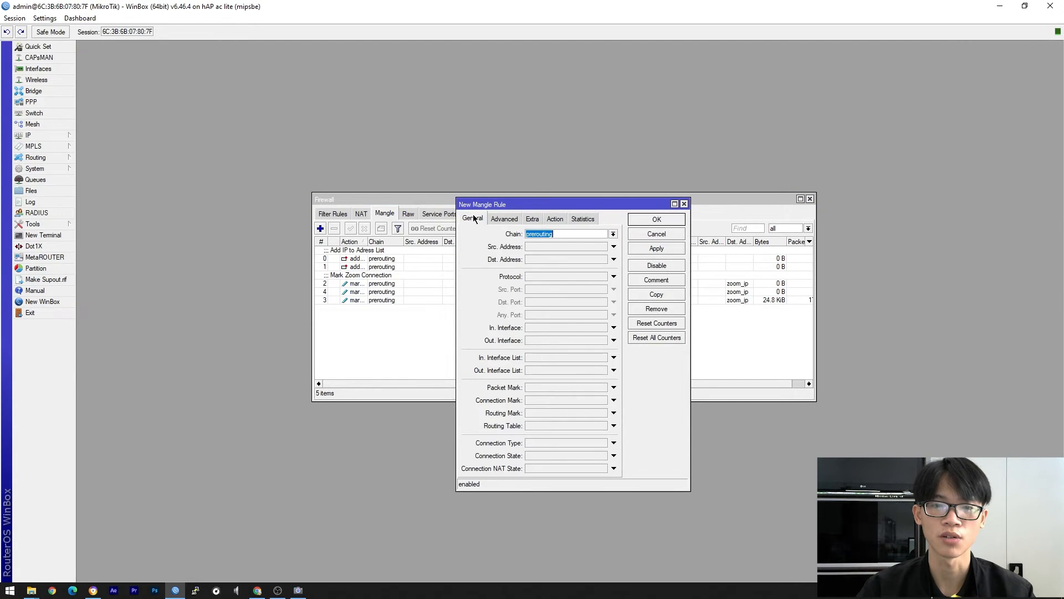
left_click(613, 400)
left_click(603, 400)
left_click(592, 407)
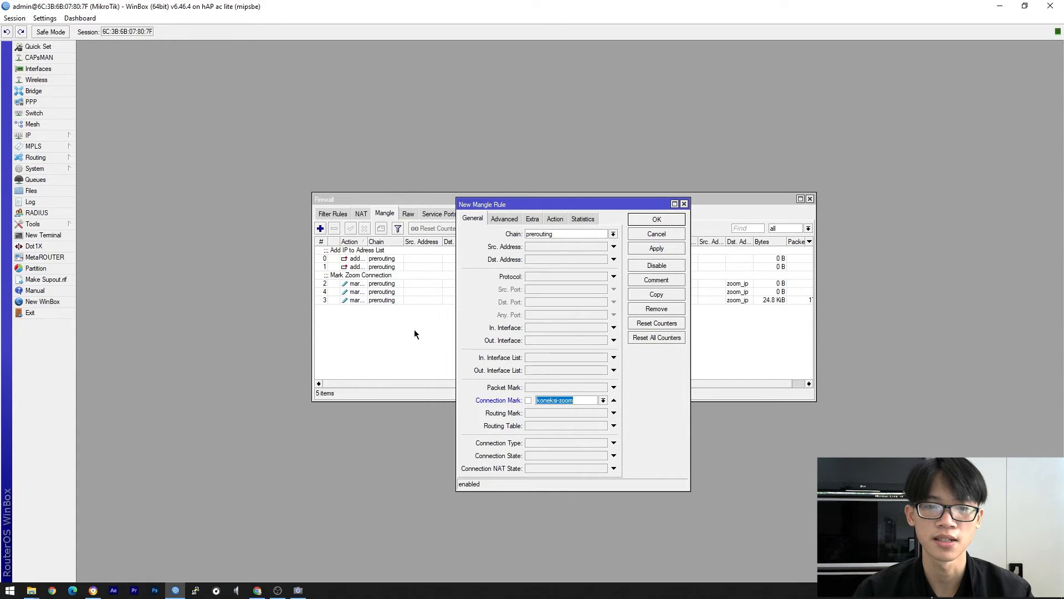
Set the rule's action to mark packet with new packet mark paket-zoom and passthrough off, and apply and save it
left_click(554, 218)
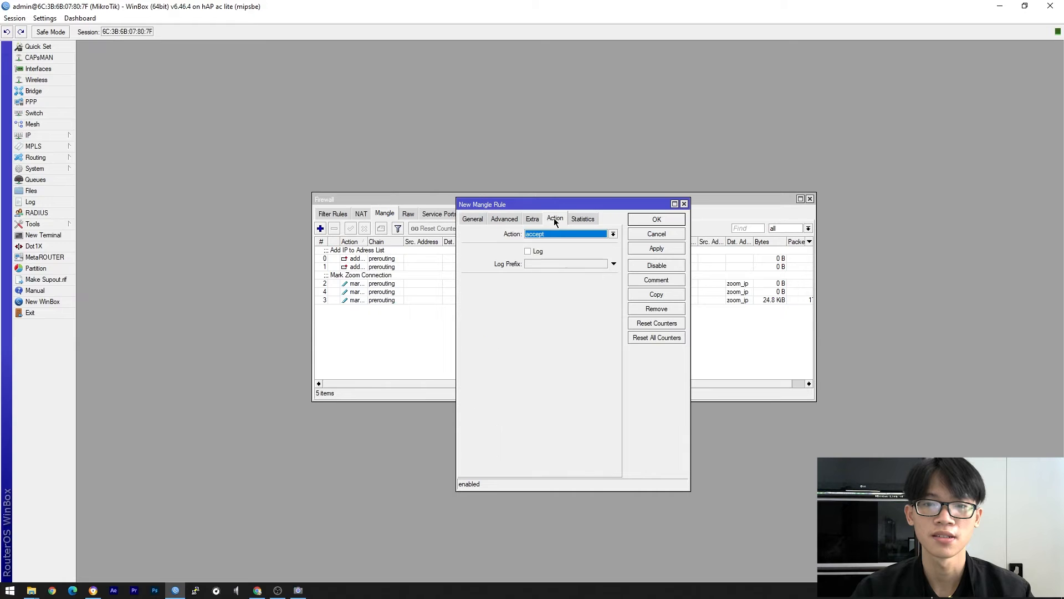
left_click(566, 234)
left_click(560, 321)
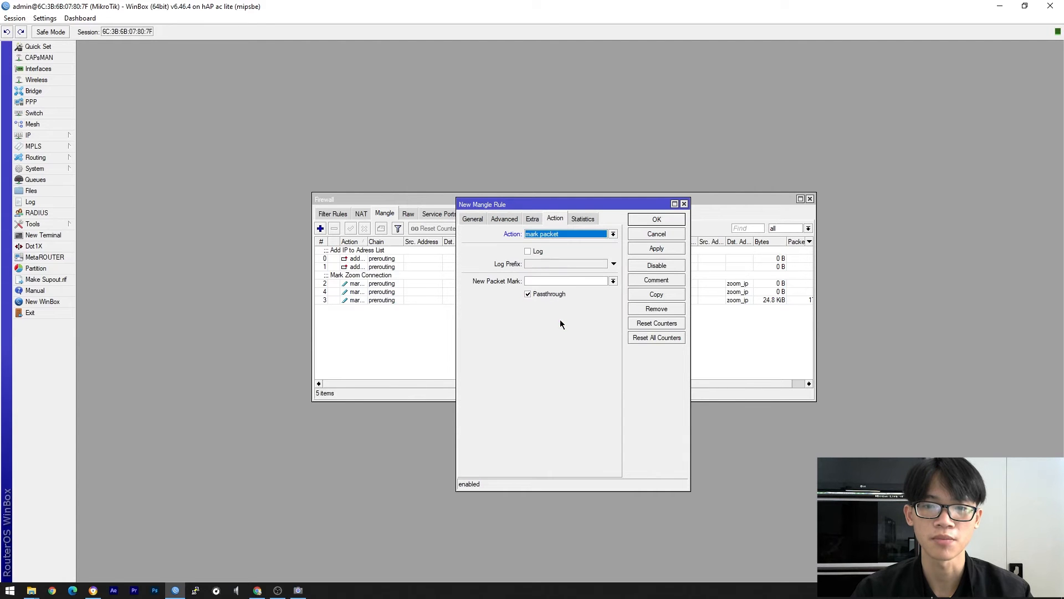
left_click(555, 281)
type("paket-zoom")
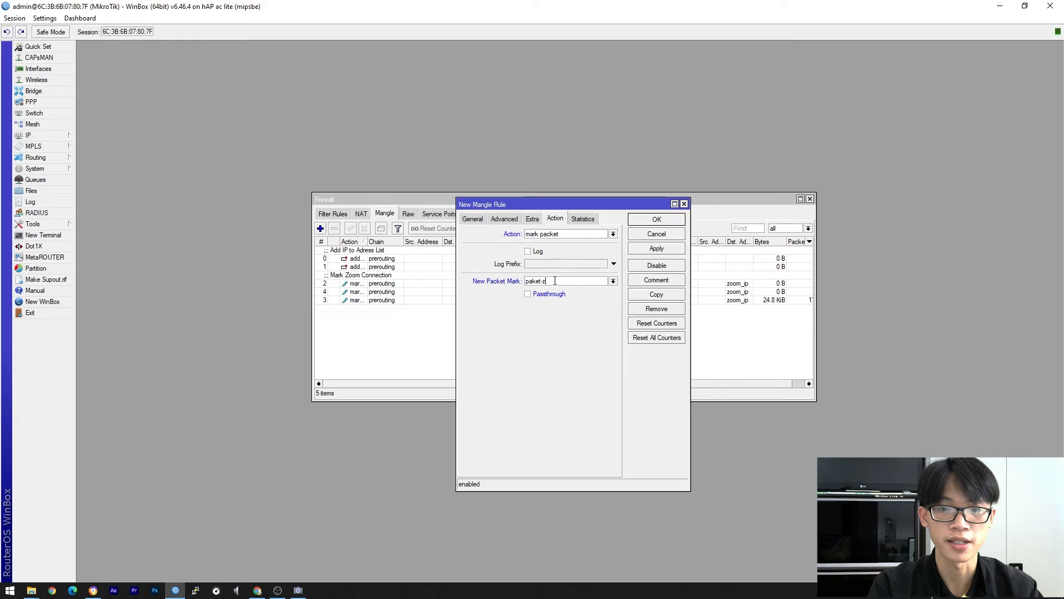
left_click(661, 248)
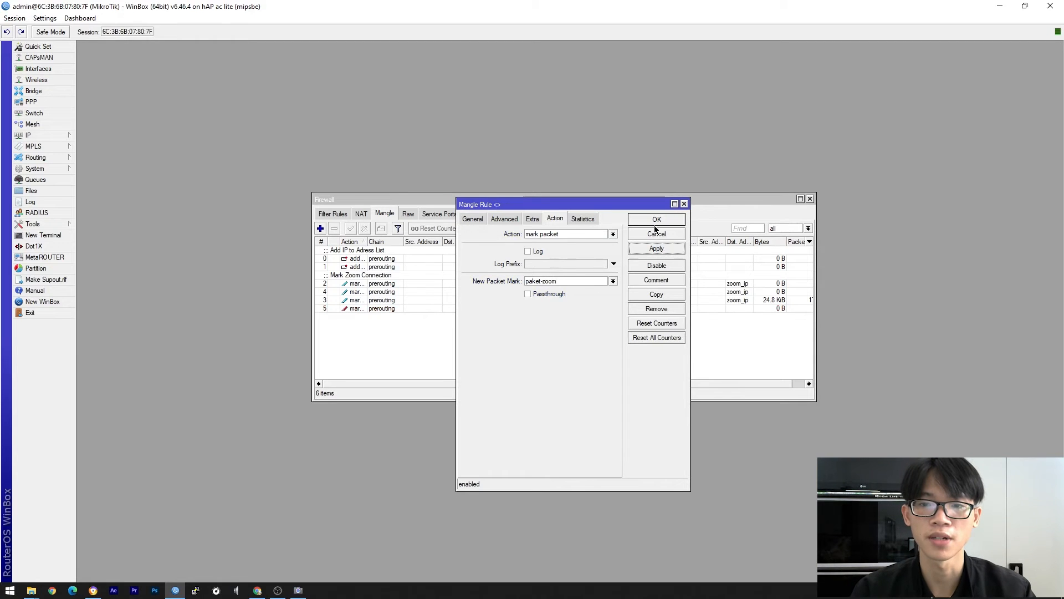
left_click(657, 219)
Add the comment "Mark Zoom Packet" to the new mark packet rule
left_click(446, 308)
left_click(381, 228)
type("Mark Zoom Pakc")
type("cket")
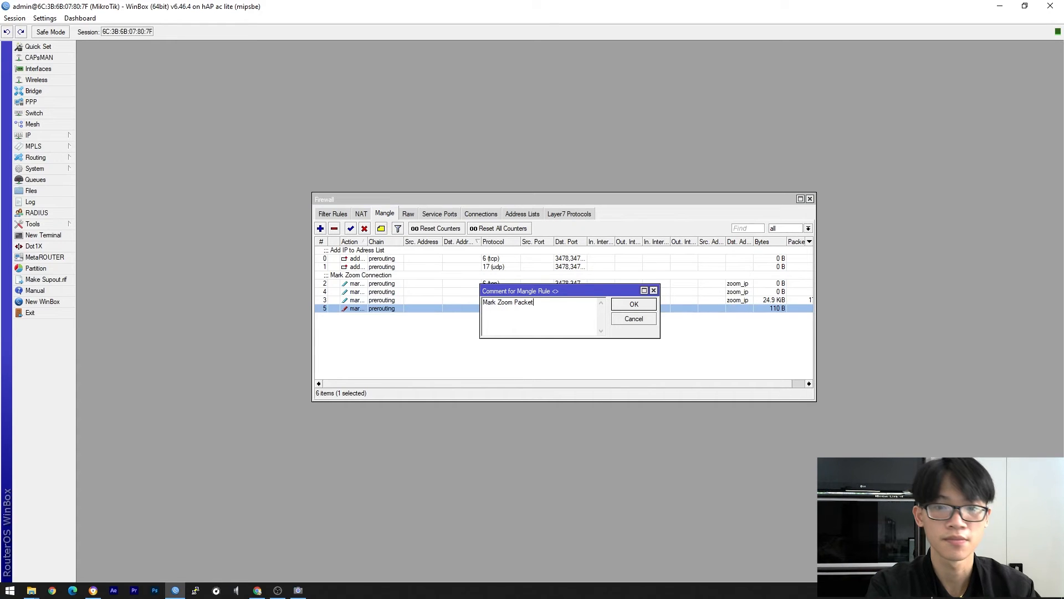
key("Return")
left_click(479, 350)
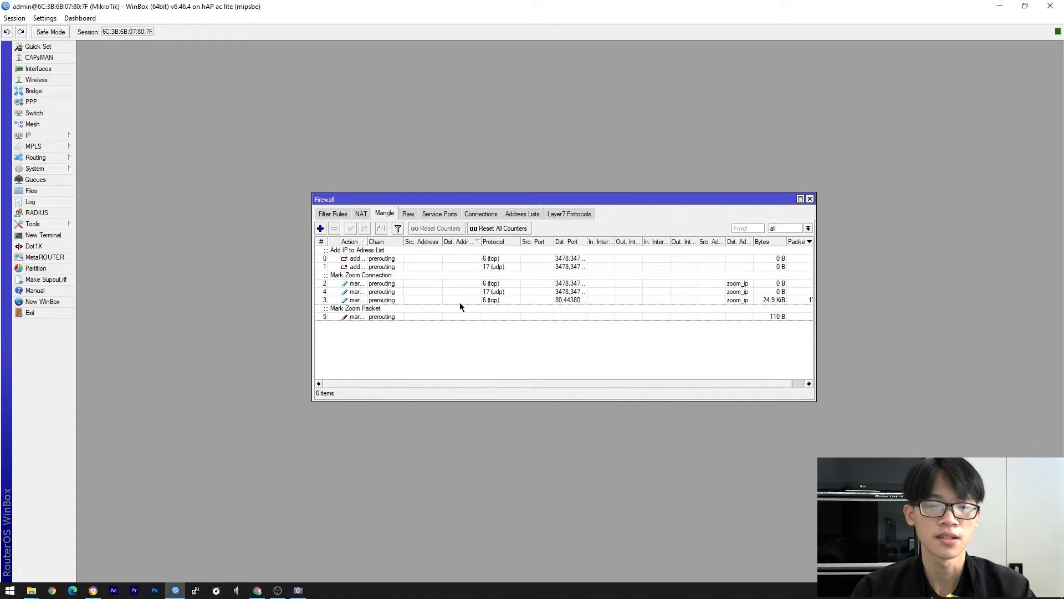
Examine the address list, mark connection and mark packet rule groups in the mangle list
left_click(417, 251)
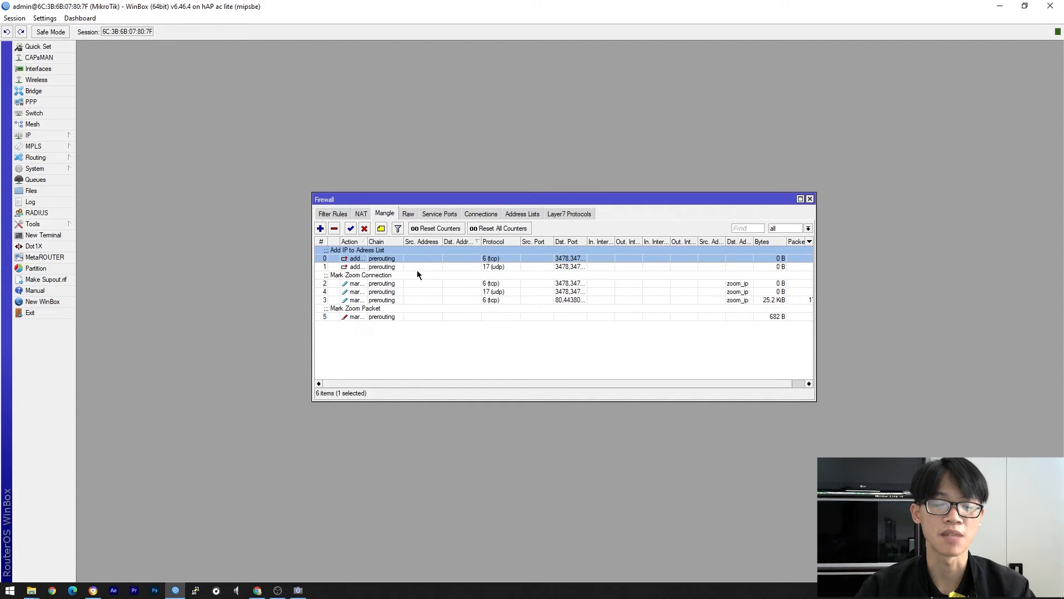
left_click(427, 283)
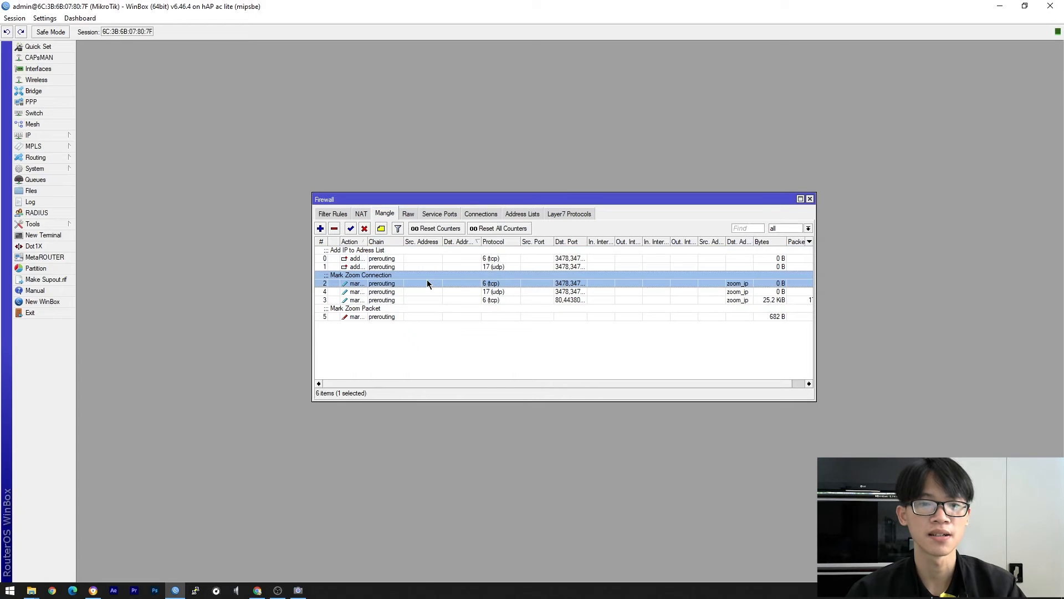
left_click(434, 300, "shift")
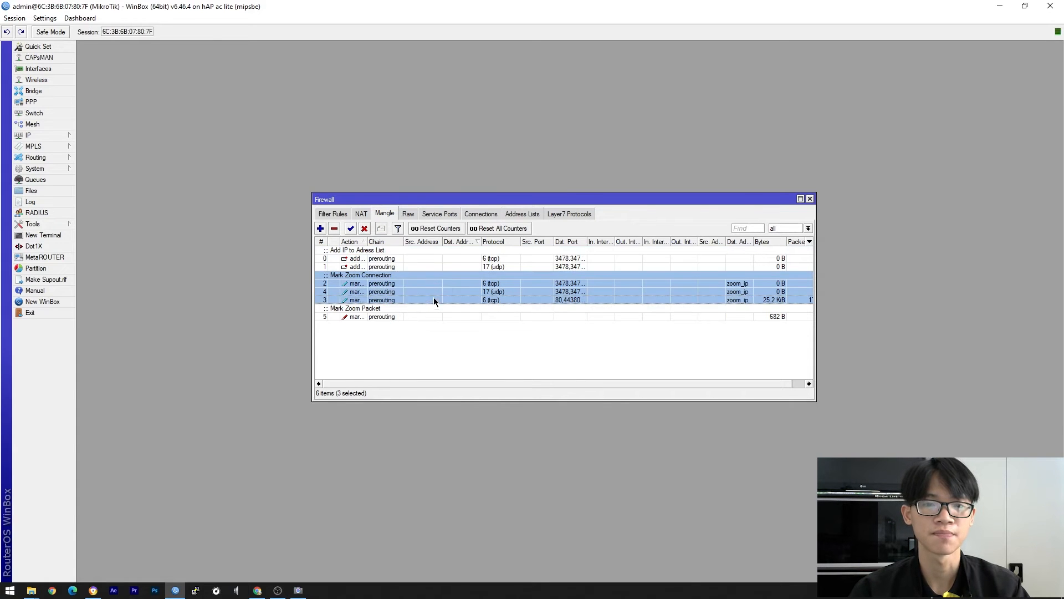
left_click(459, 339)
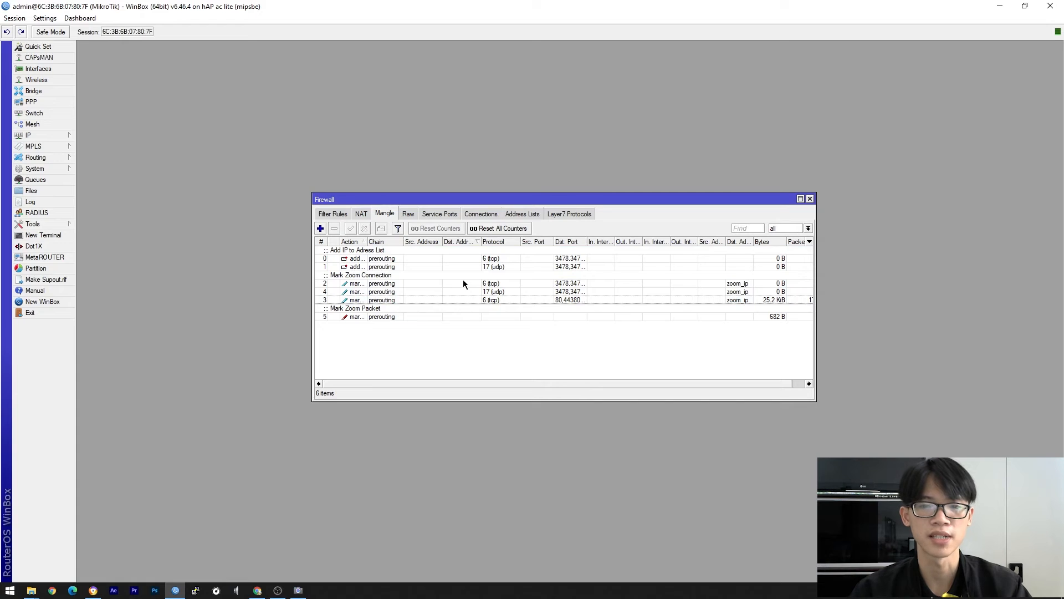
left_click(463, 282)
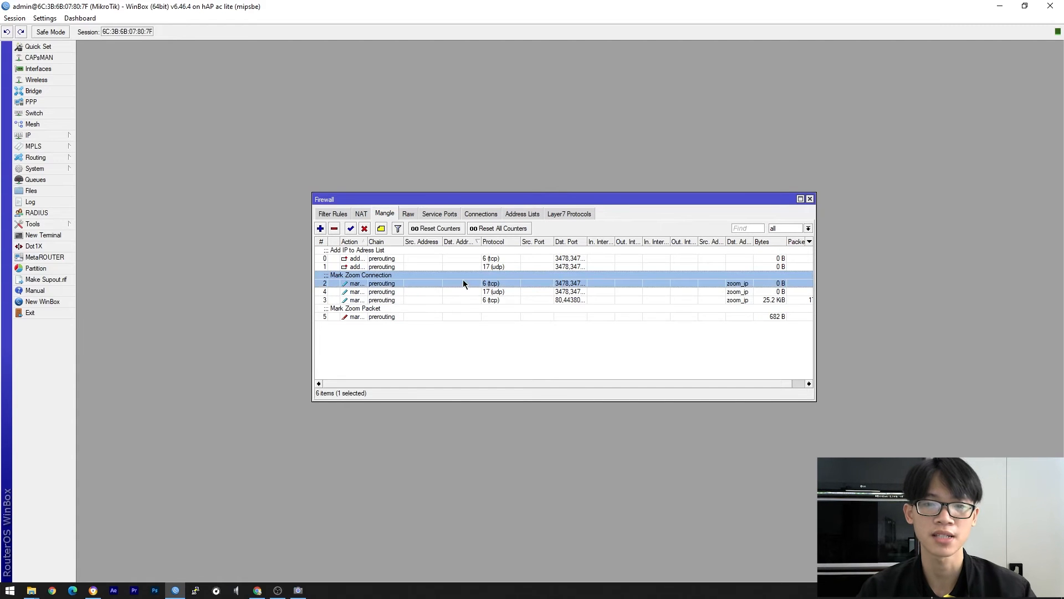
left_click(468, 300, "shift")
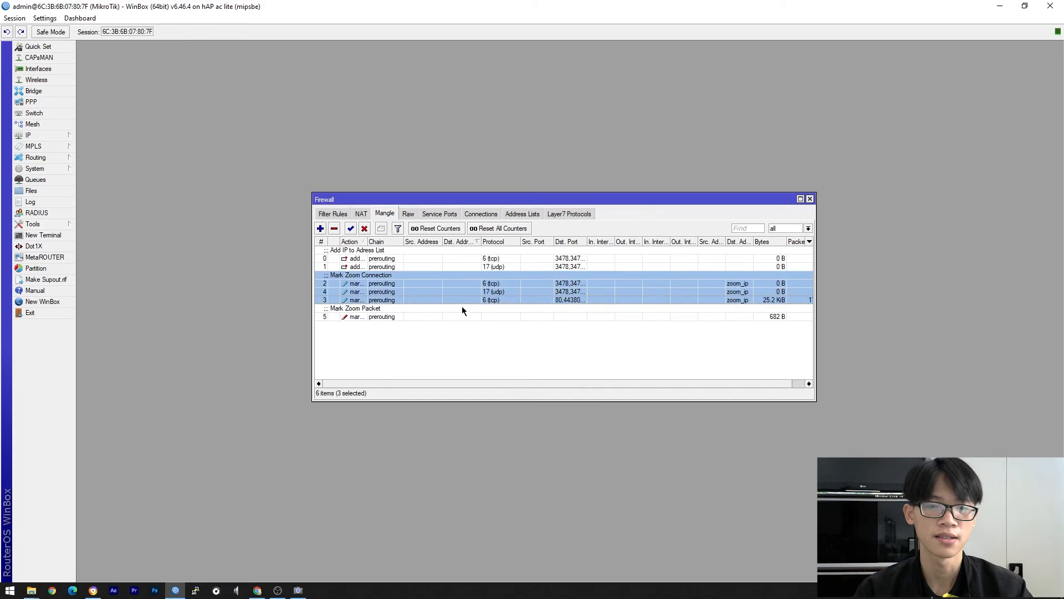
left_click(462, 310)
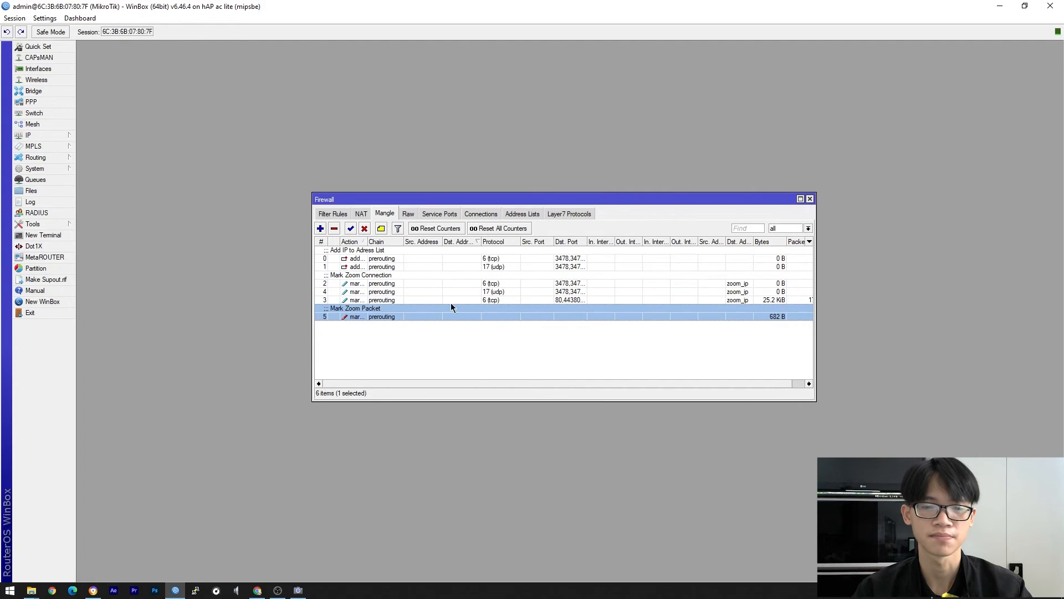
left_click(440, 341)
left_click(424, 309)
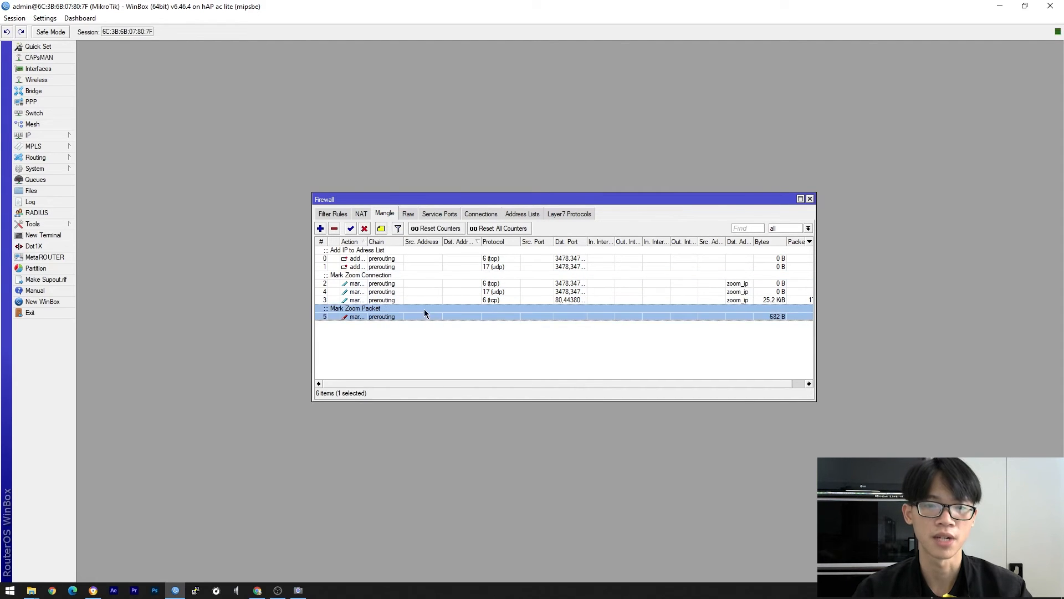
Close the firewall window and start a new simple queue named TotalBW with ether1 as its target
left_click(810, 199)
left_click(51, 180)
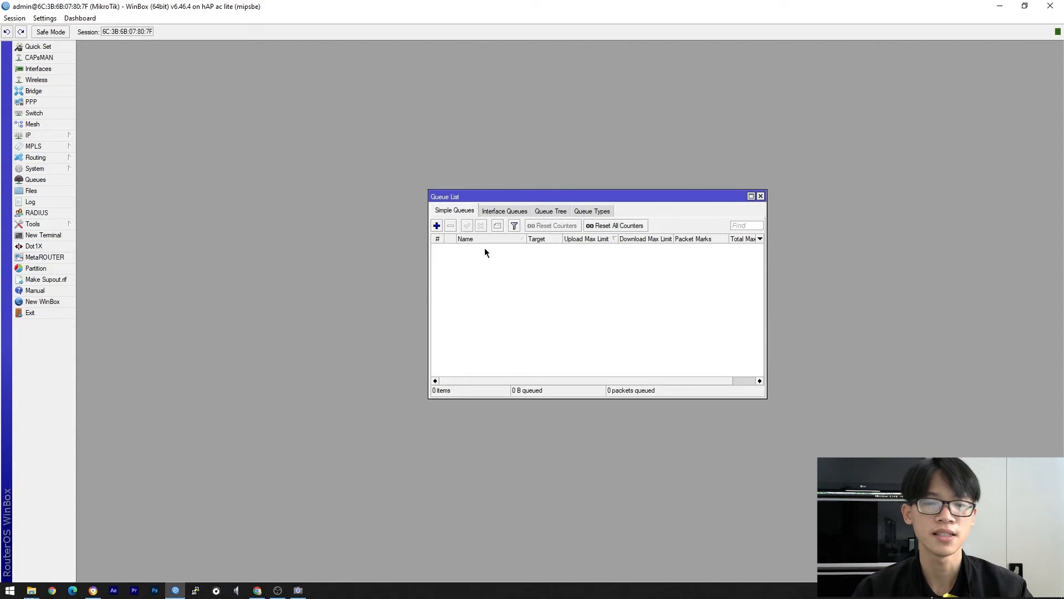
left_click_drag(554, 197, 771, 203)
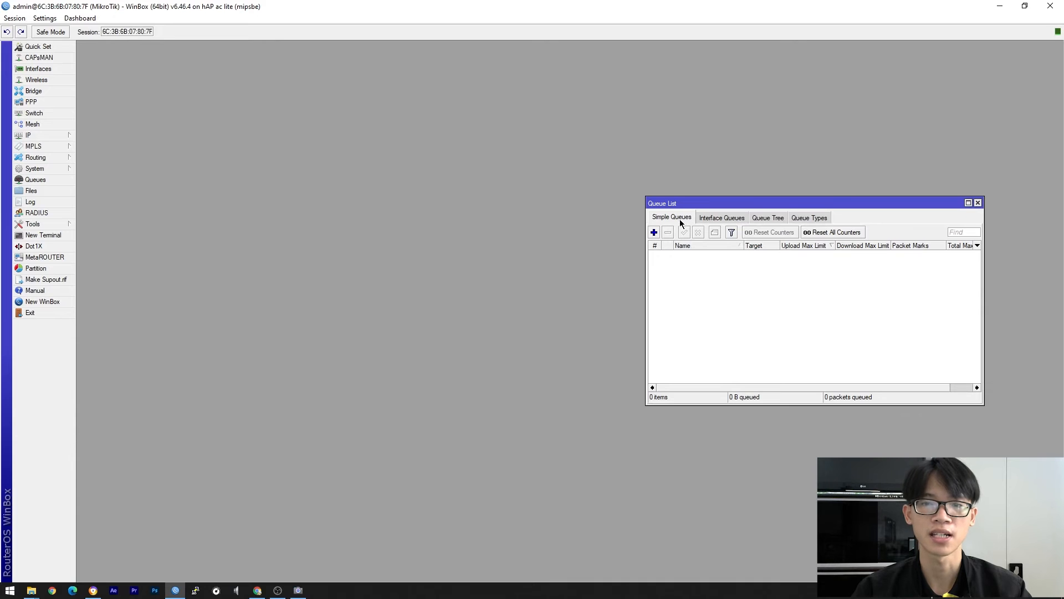
left_click(655, 232)
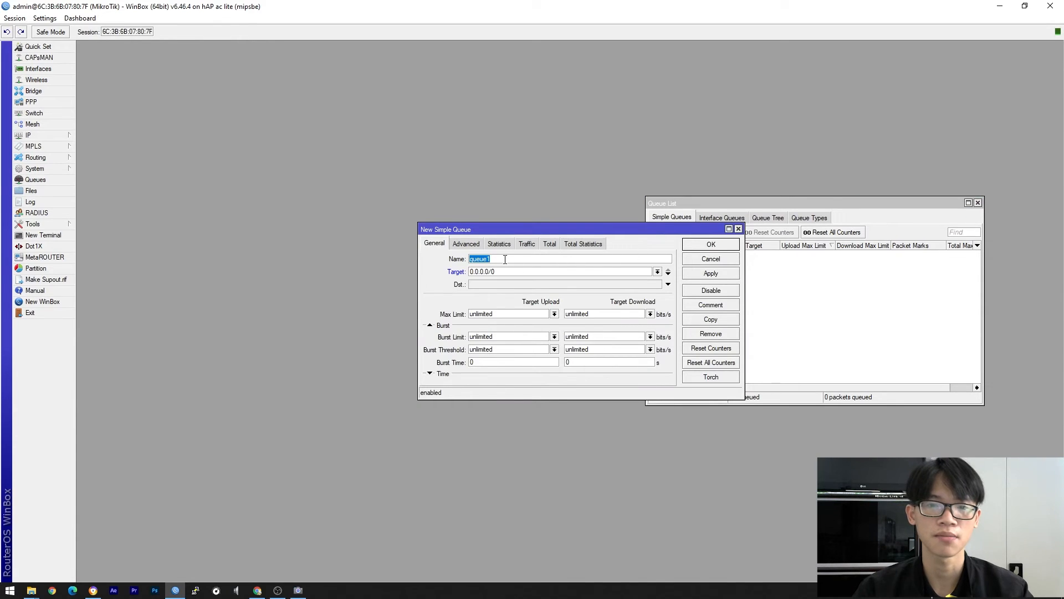
type("TotalBW")
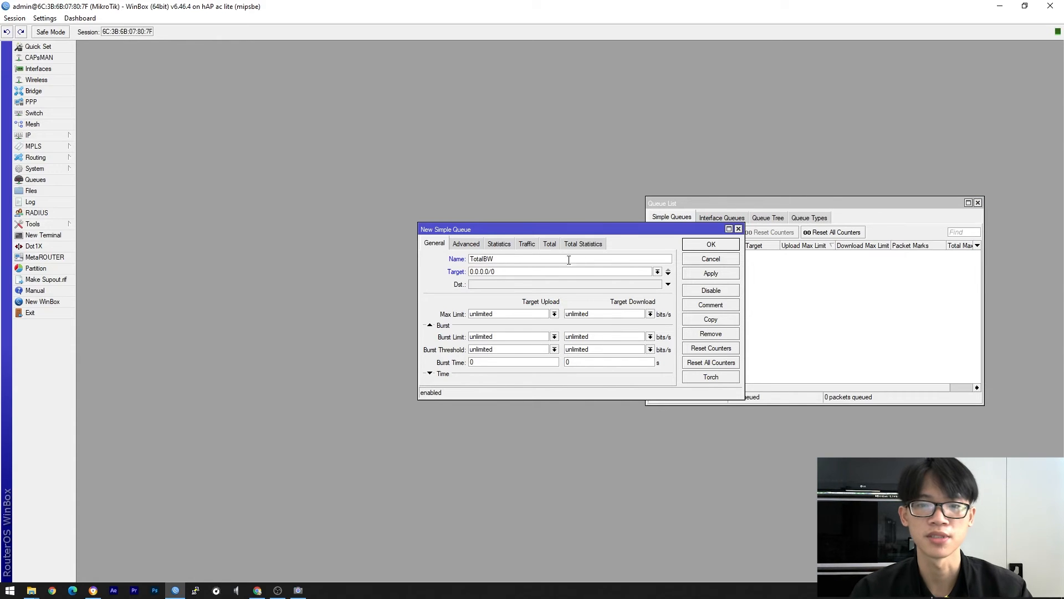
left_click(657, 273)
left_click(657, 273)
left_click(657, 272)
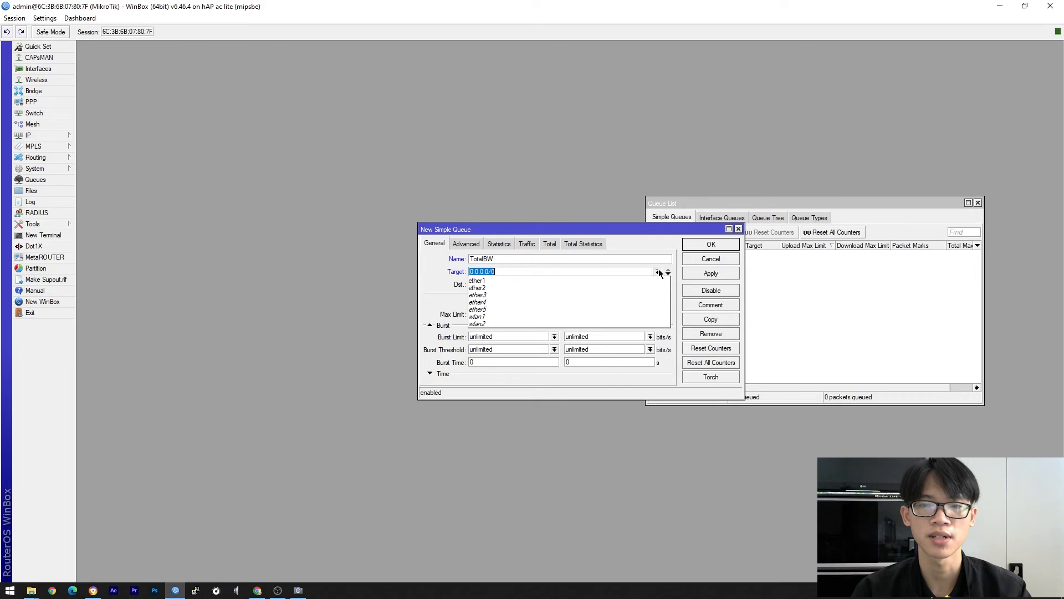
left_click(625, 281)
Set the TotalBW queue's upload and download max limits to 50M, and apply and save it
left_click(533, 313)
double_click(532, 313)
type("50M")
double_click(597, 314)
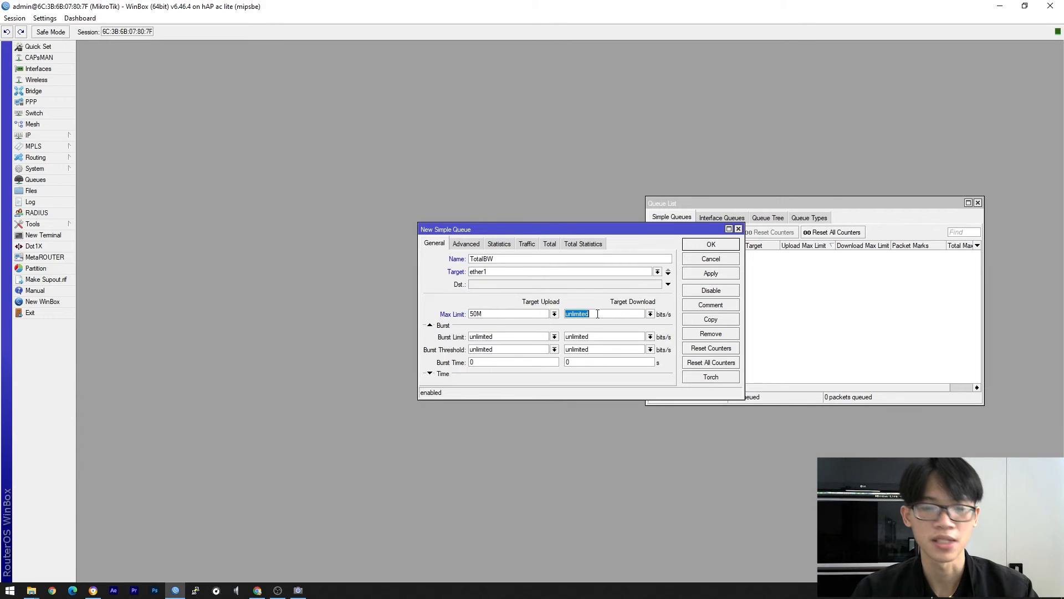
type("50M")
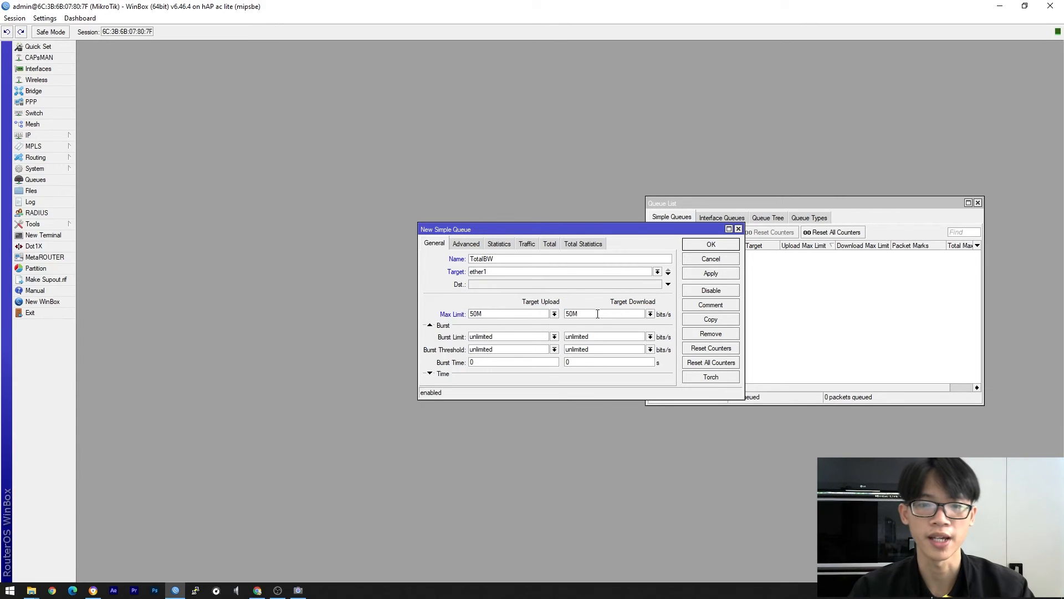
left_click(699, 275)
left_click(711, 245)
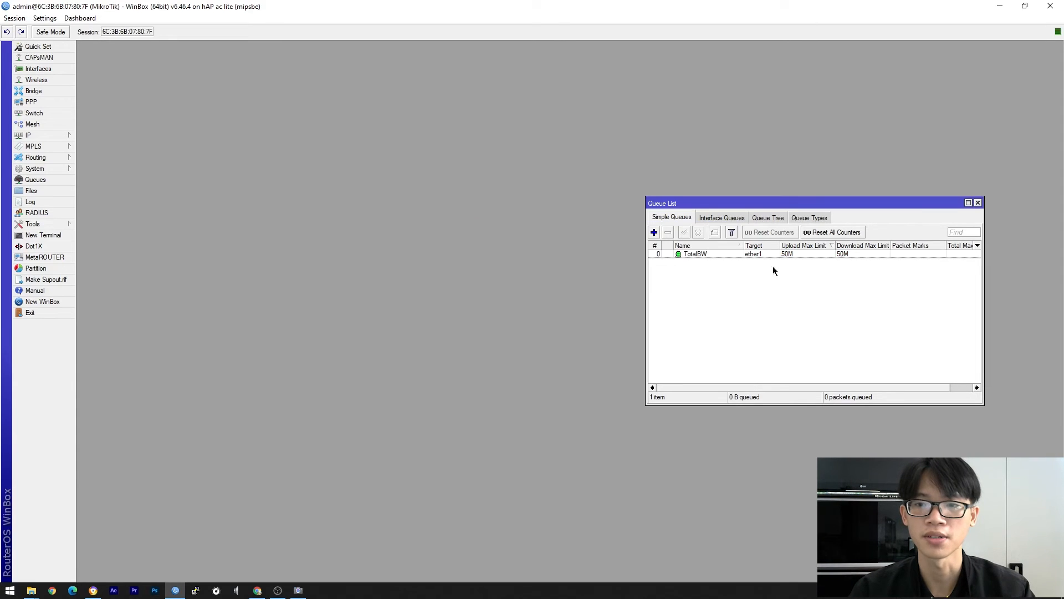
Start a new simple queue named TotalBWZoom with ether1 as its target
left_click(753, 255)
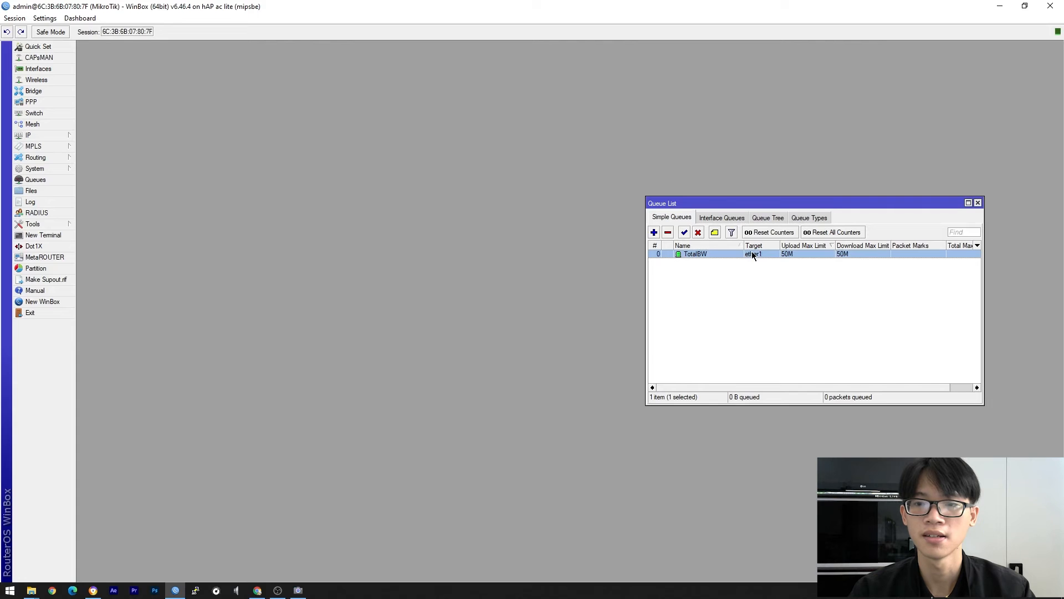
left_click(653, 235)
double_click(508, 259)
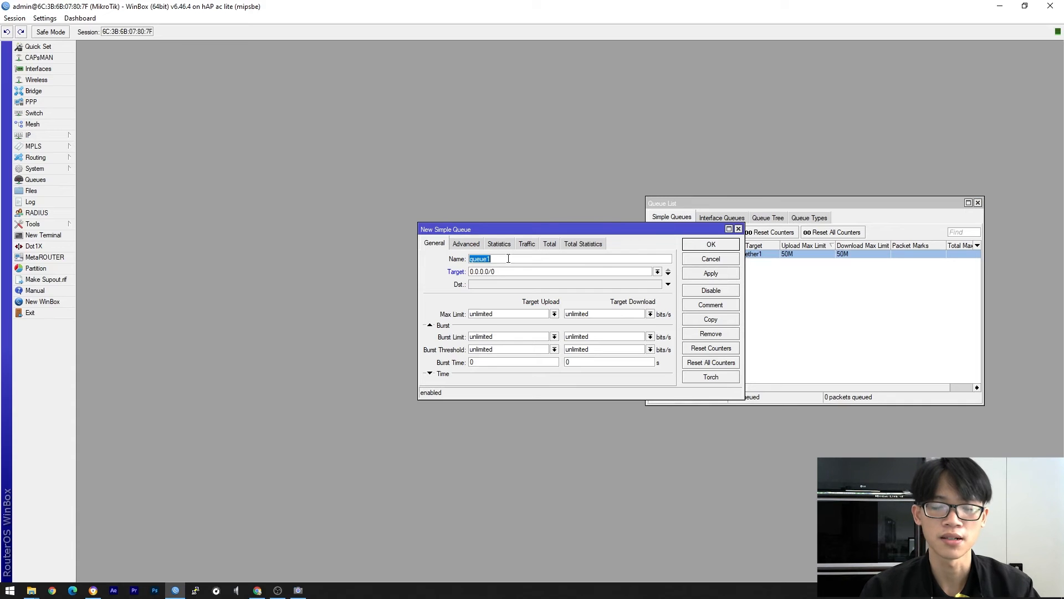
type("TotalBWZoom")
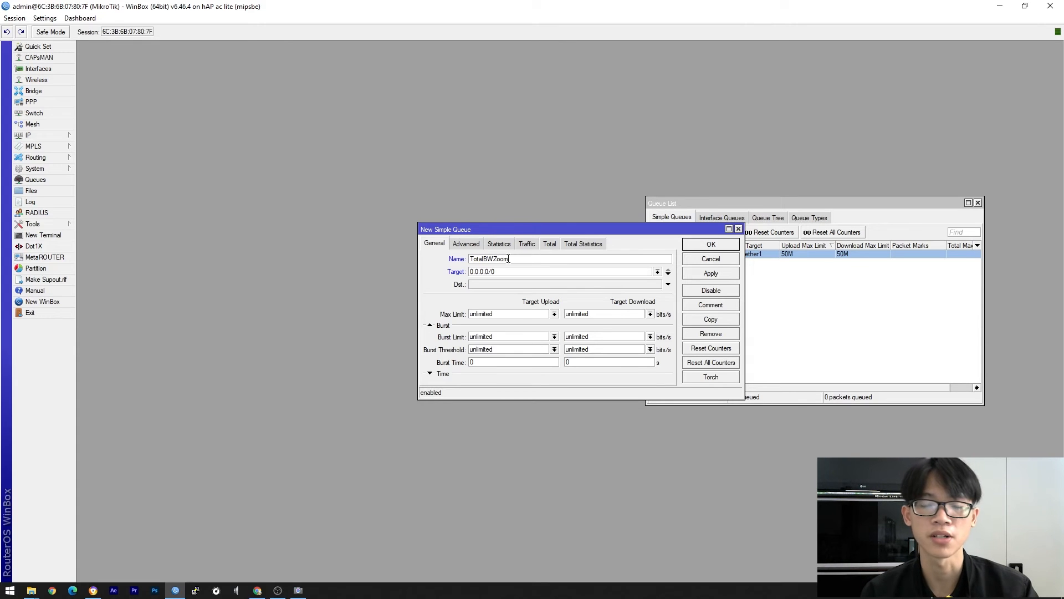
left_click(659, 273)
left_click(621, 288)
left_click(658, 272)
left_click(630, 282)
Set the TotalBWZoom queue's upload and download max limits to 30M
left_click(526, 317)
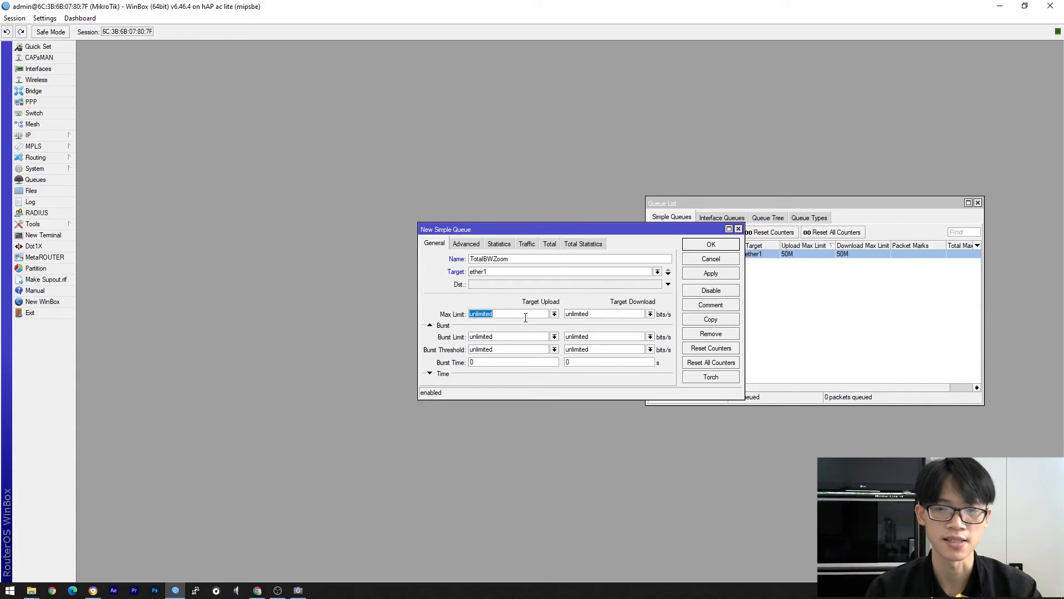
type("30M")
key("Tab")
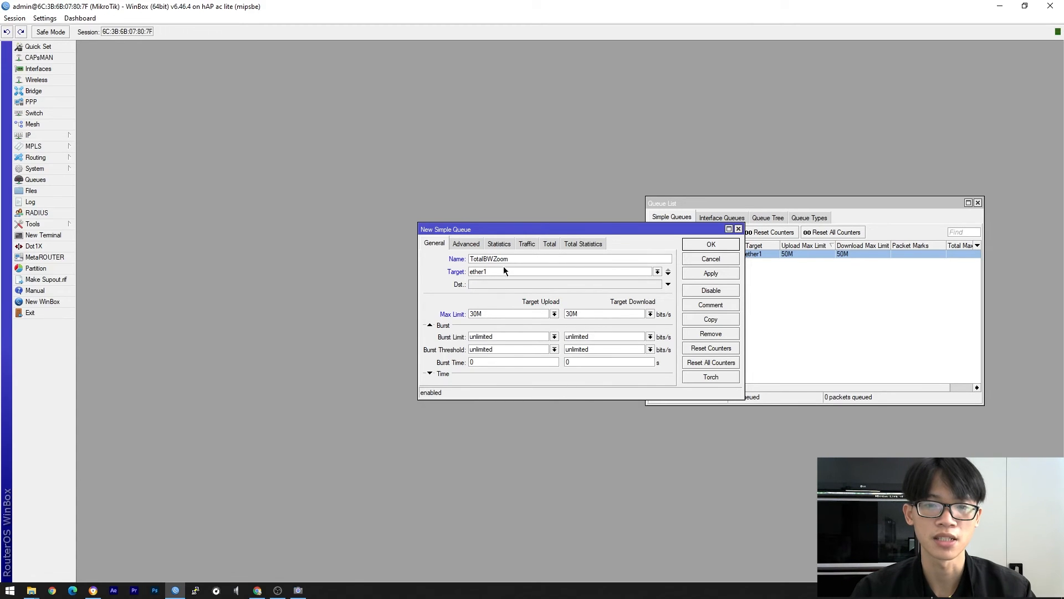
Assign the packet mark paket-zoom to the TotalBWZoom queue
left_click(473, 250)
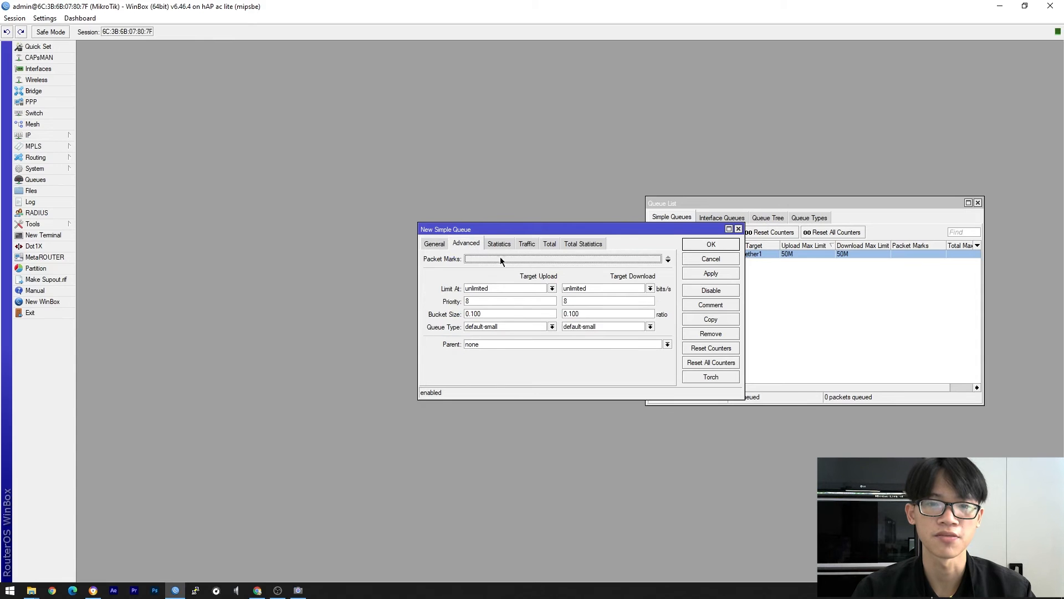
left_click(657, 258)
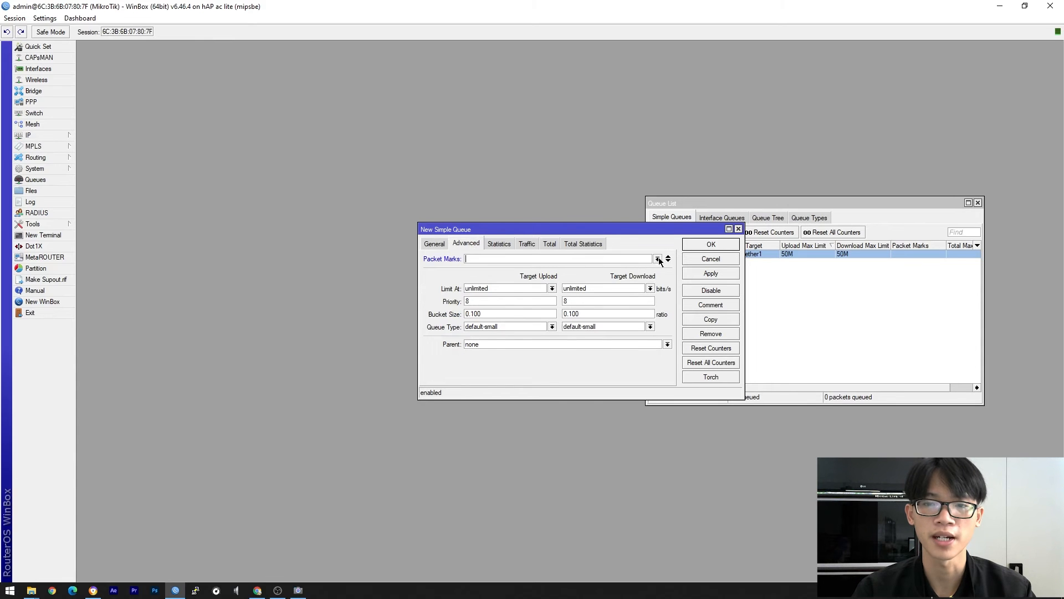
left_click(579, 275)
left_click(568, 258)
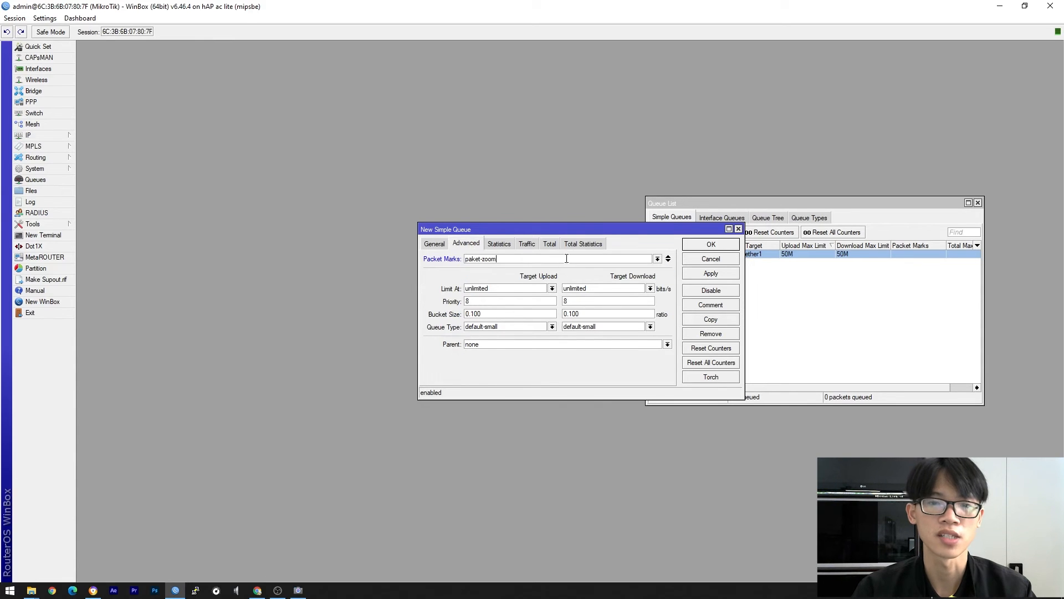
Open the firewall mangle list beside the queue settings and compare the Mark Zoom Packet rule with the queue's packet mark
left_click(48, 135)
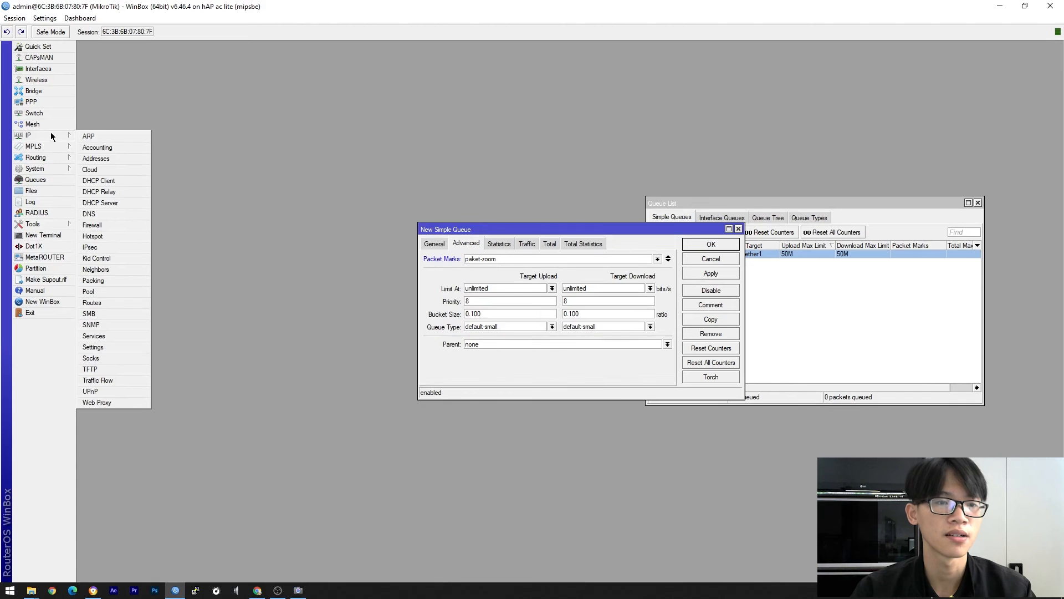
left_click(115, 229)
left_click_drag(486, 207, 344, 341)
left_click(242, 450)
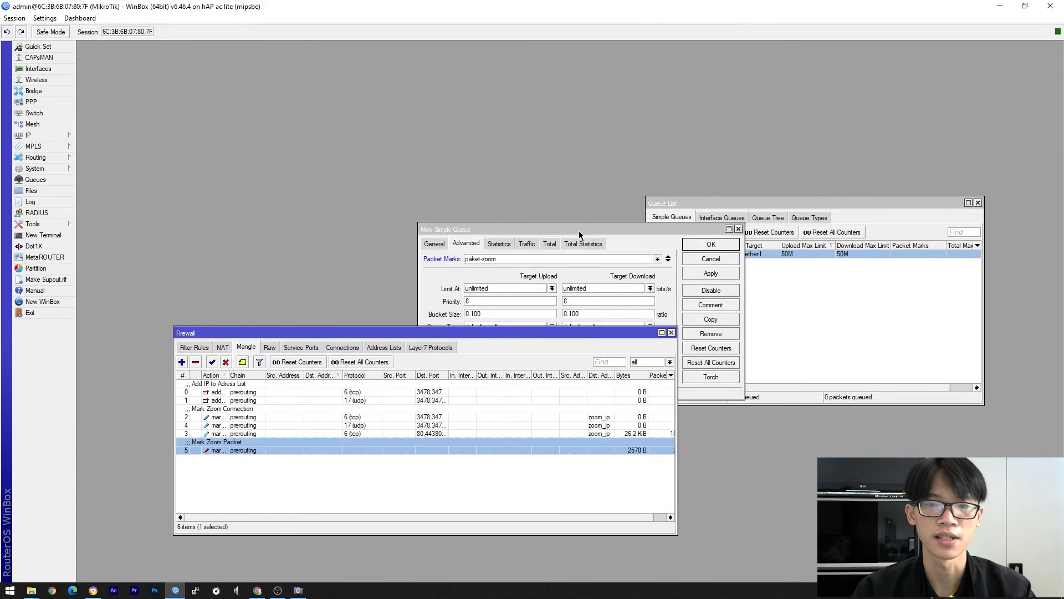
left_click_drag(579, 232, 578, 219)
left_click(535, 247)
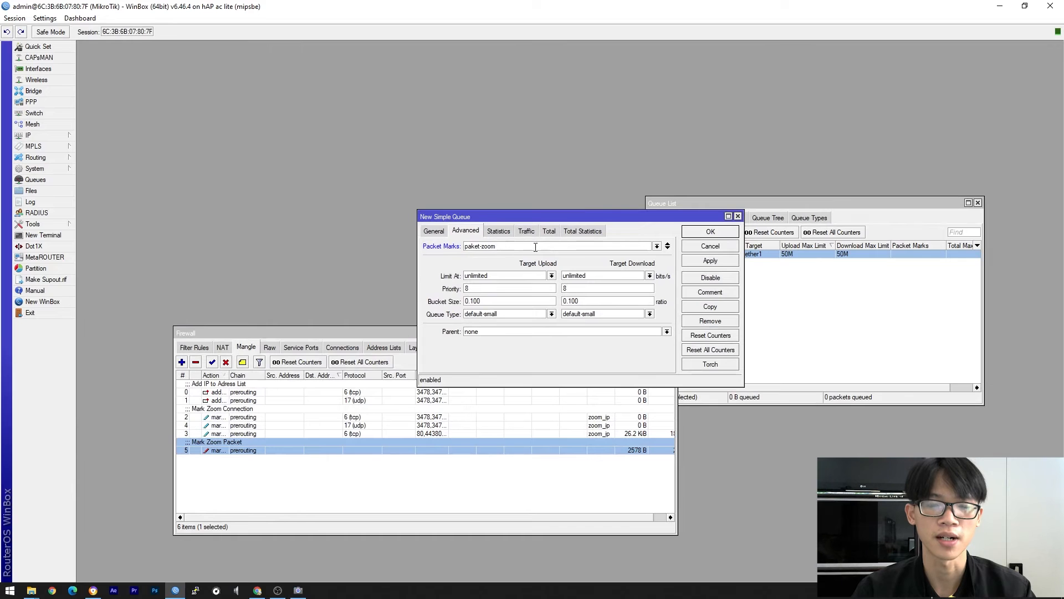
Make TotalBW the parent of the TotalBWZoom queue, apply and save it, and check it in the queue list
left_click(526, 331)
left_click(523, 339)
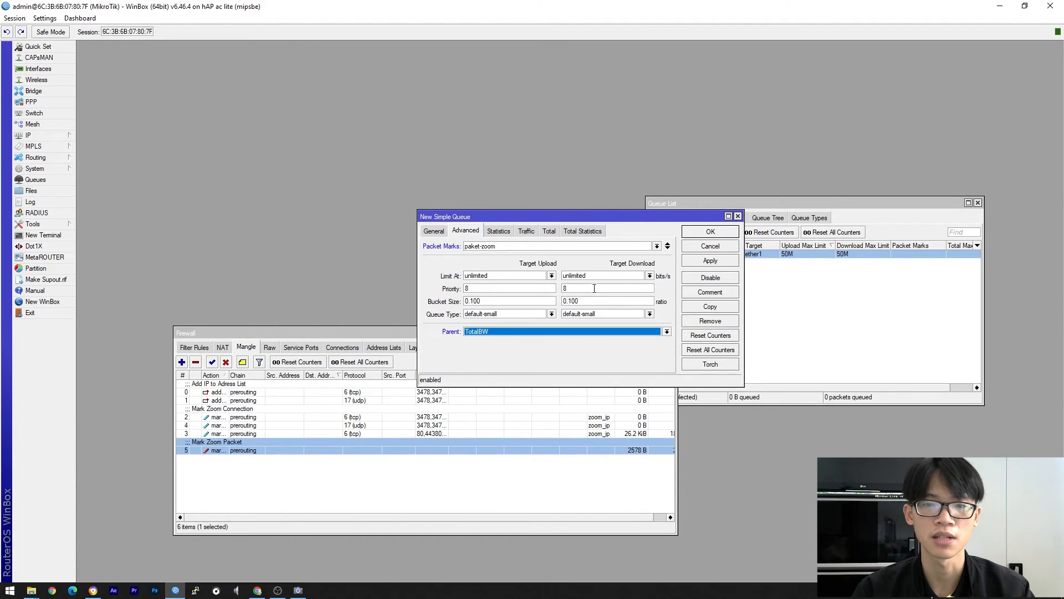
left_click(710, 261)
left_click(710, 231)
left_click(744, 263)
left_click(742, 256)
left_click(753, 263)
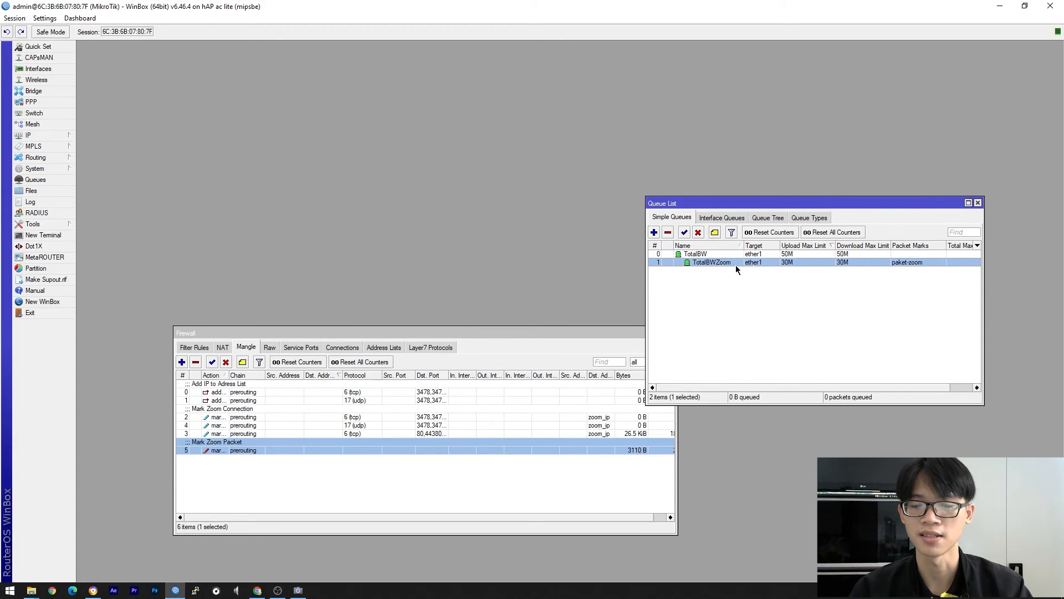
Start another simple queue named TotalBWBebas with ether1 as its target
left_click(654, 233)
left_click(435, 232)
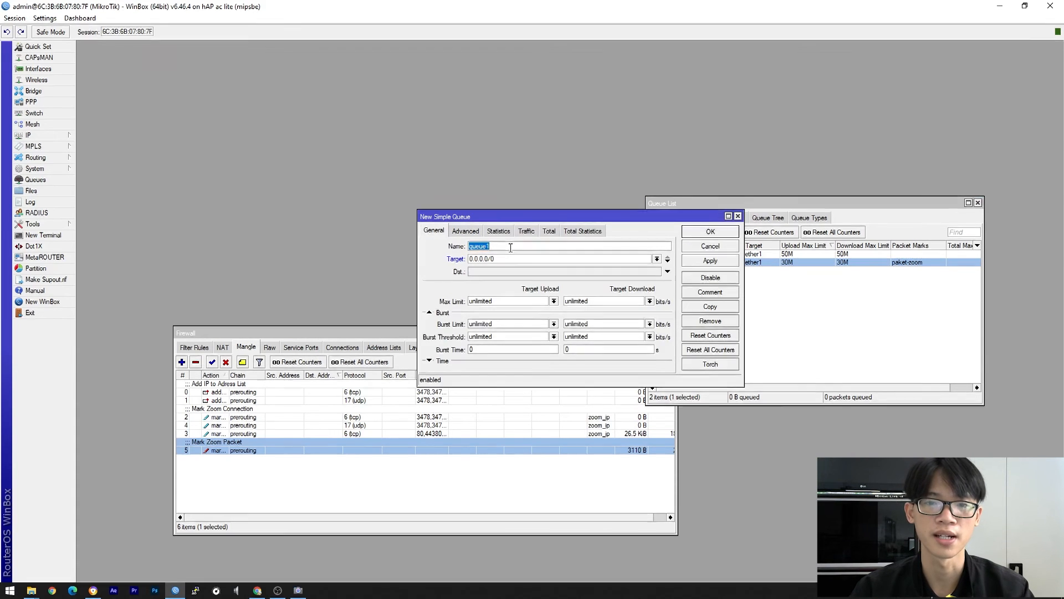
type("TotalBWBebas")
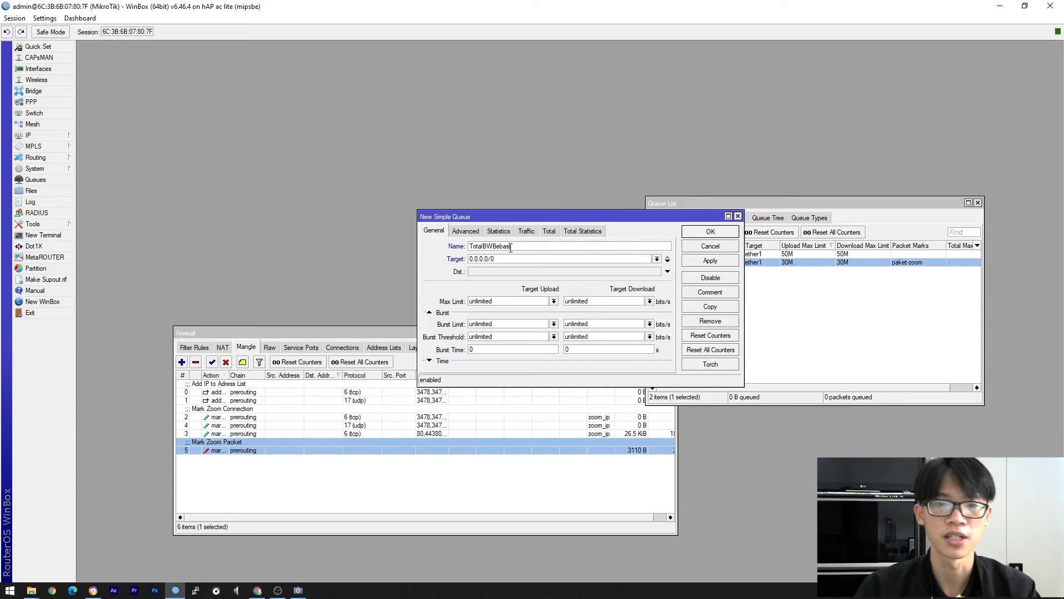
left_click(656, 259)
left_click(598, 273)
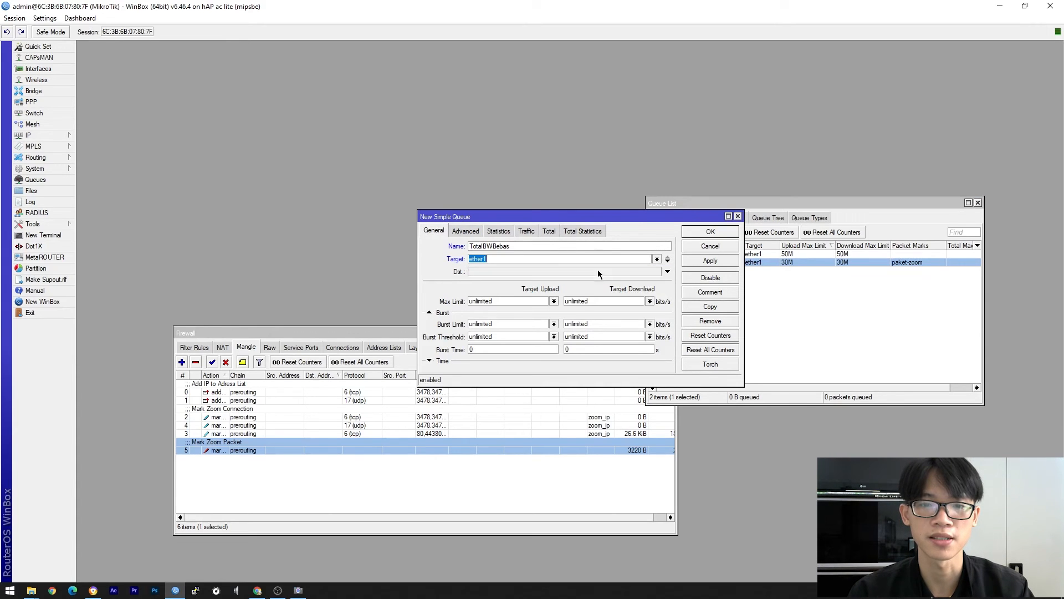
Set the TotalBWBebas queue's upload and download max limits to 20M
double_click(530, 303)
type("20M")
key("Tab")
type("20")
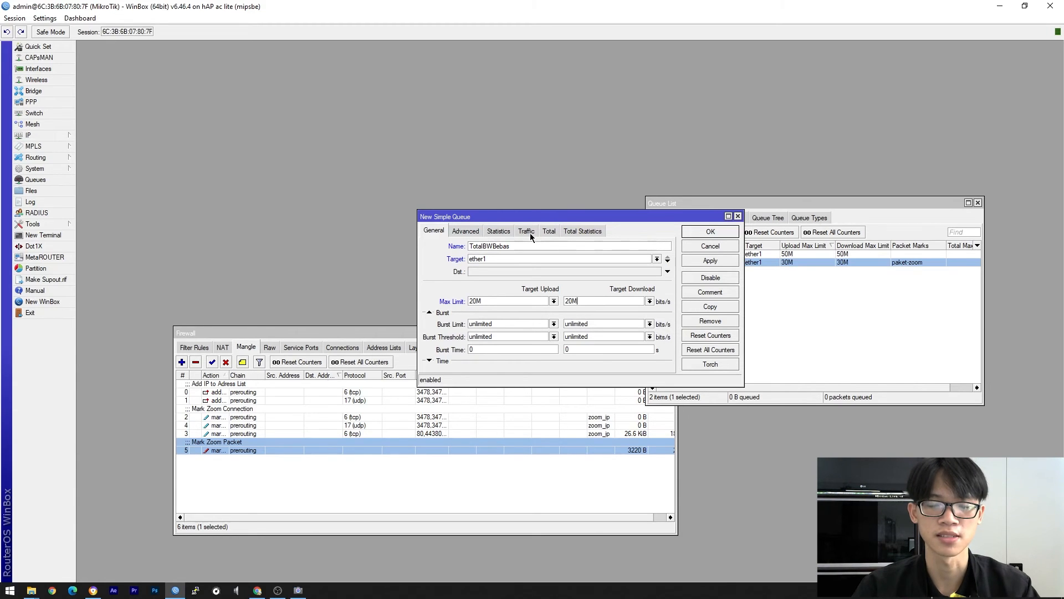
Make TotalBW the parent of the TotalBWBebas queue, apply and save it, and check both child queues in the list
left_click(467, 232)
left_click(666, 331)
left_click(522, 339)
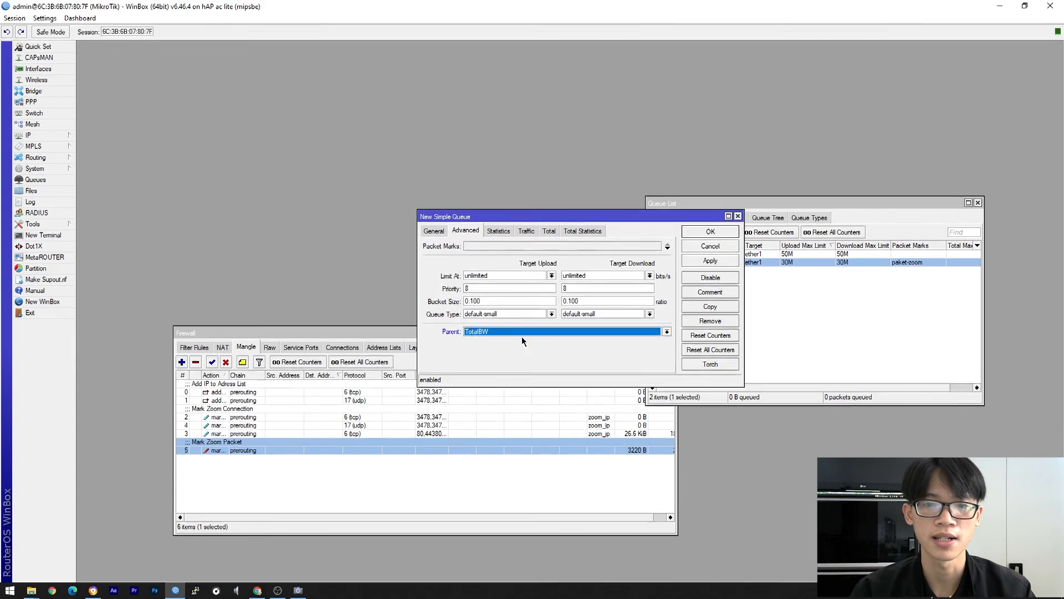
left_click(710, 261)
left_click(710, 231)
left_click(800, 303)
left_click(793, 262)
left_click(791, 270)
left_click(819, 301)
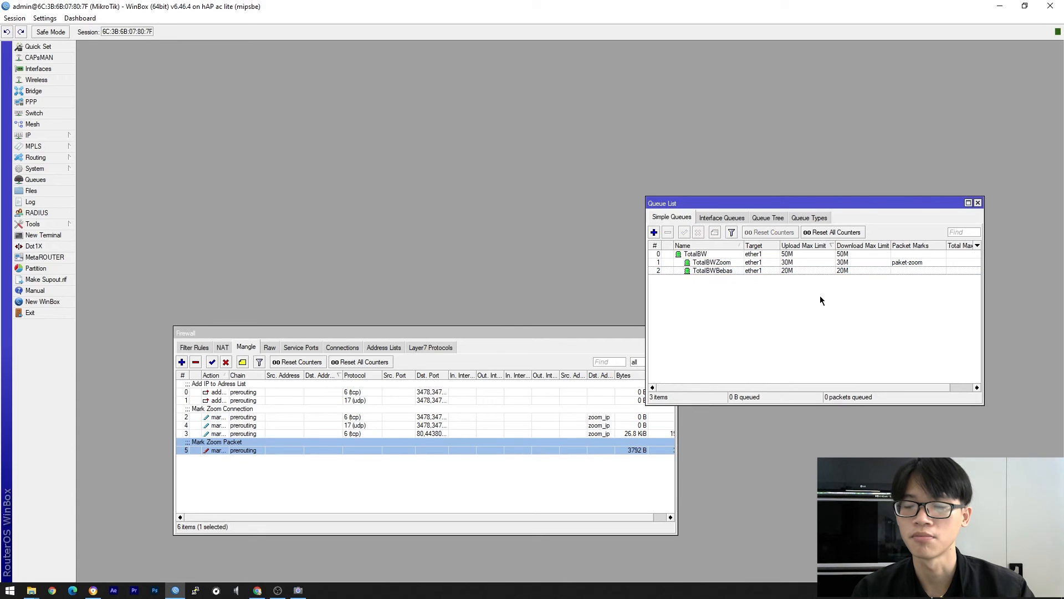
Move the queue list nearer the firewall window, switch to Speedtest in the browser and reload the page
left_click_drag(726, 203, 519, 213)
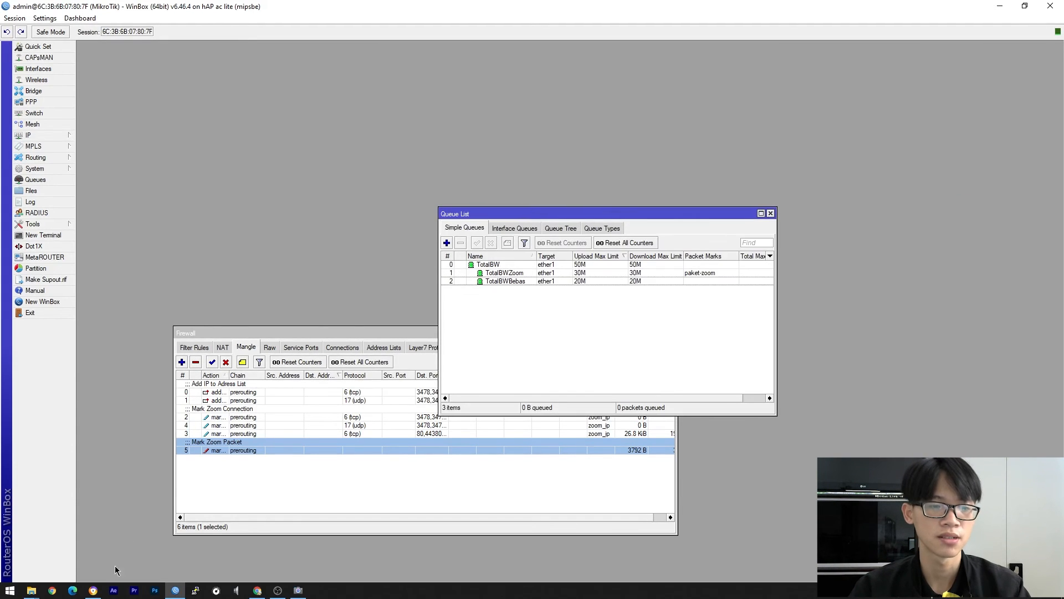
left_click(93, 590)
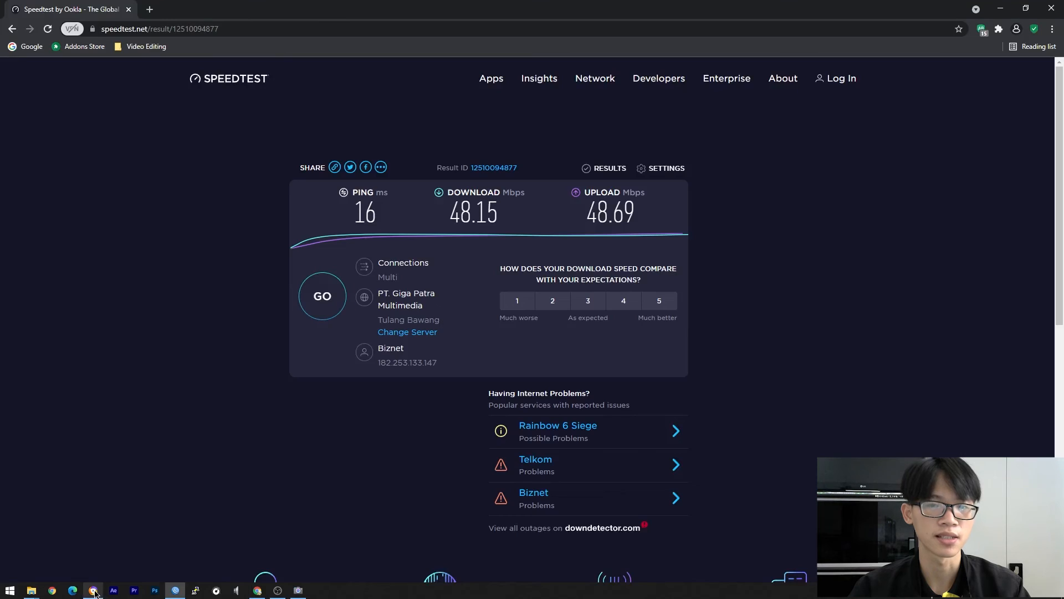
left_click(47, 29)
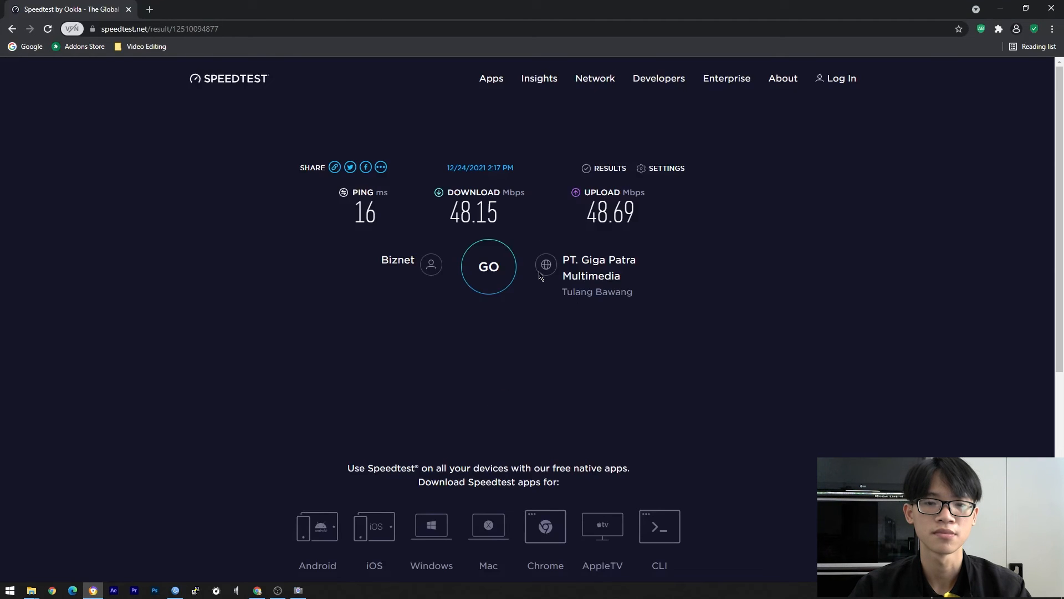
Return to WinBox and review the TotalBWBebas queue's limits before testing
key("alt+Tab")
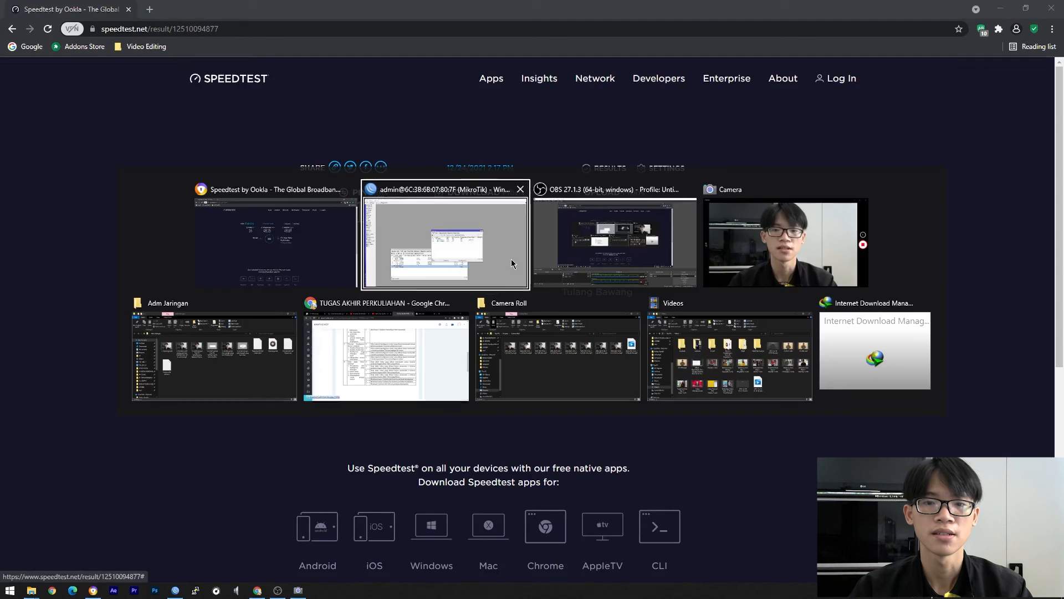
left_click(511, 263)
left_click(584, 282)
left_click(582, 307)
left_click(565, 282)
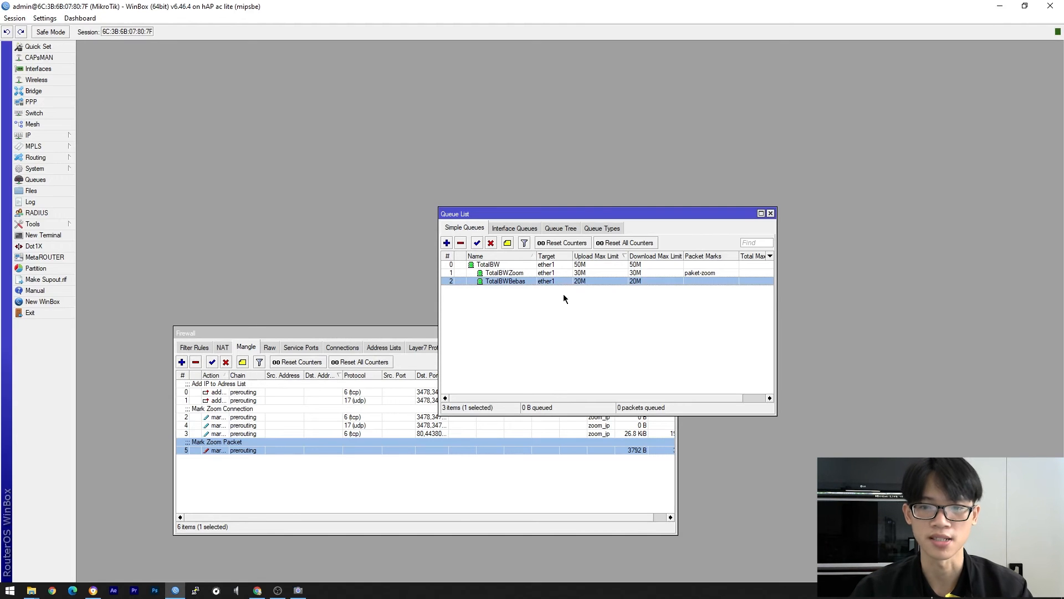
Run a speed test in the browser and monitor the TotalBWBebas queue in WinBox while it runs
key("alt+Tab")
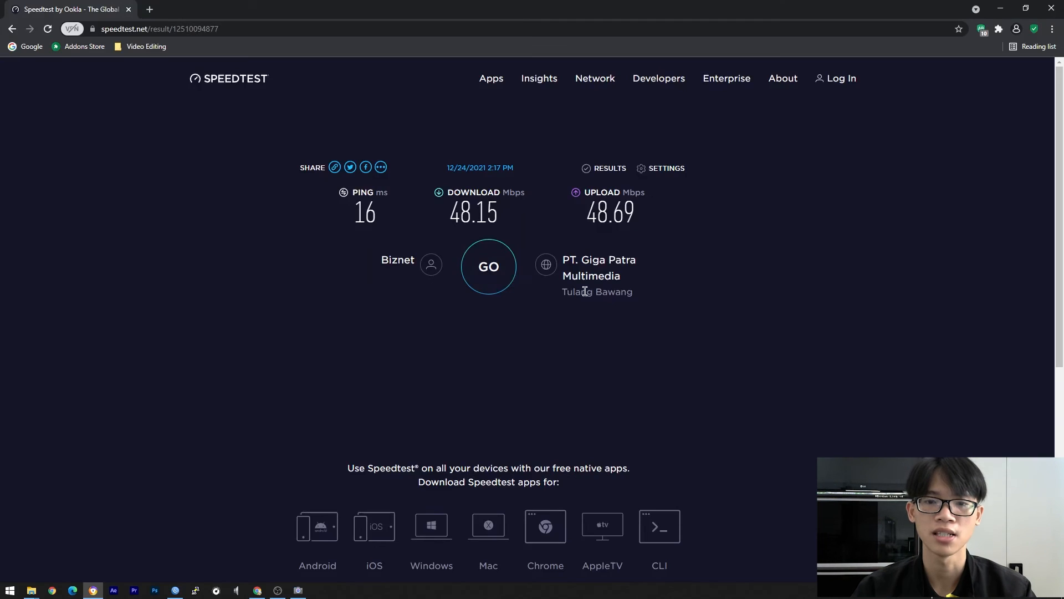
left_click(500, 269)
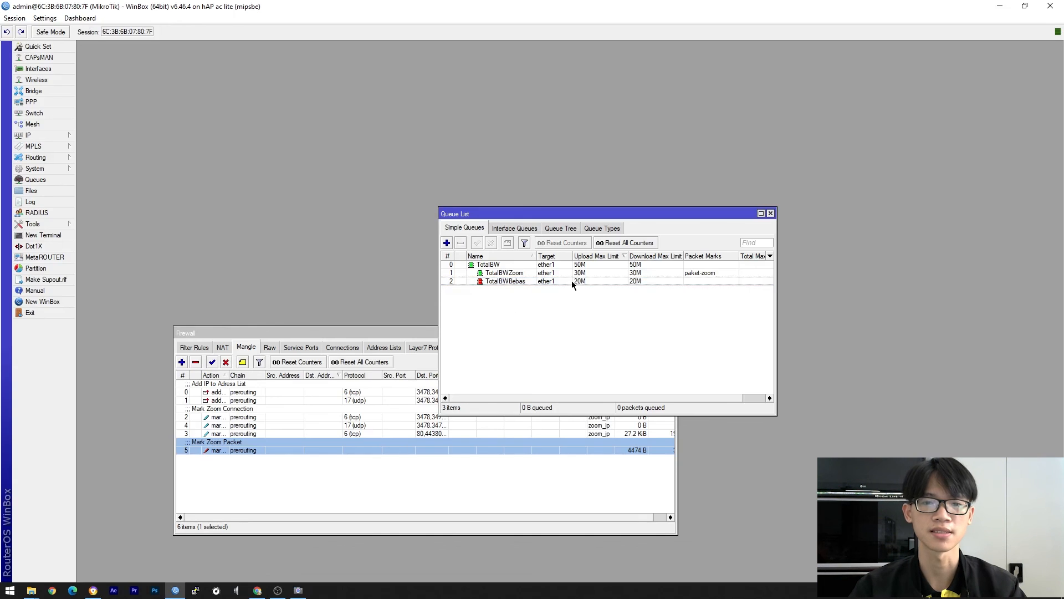
left_click(617, 281)
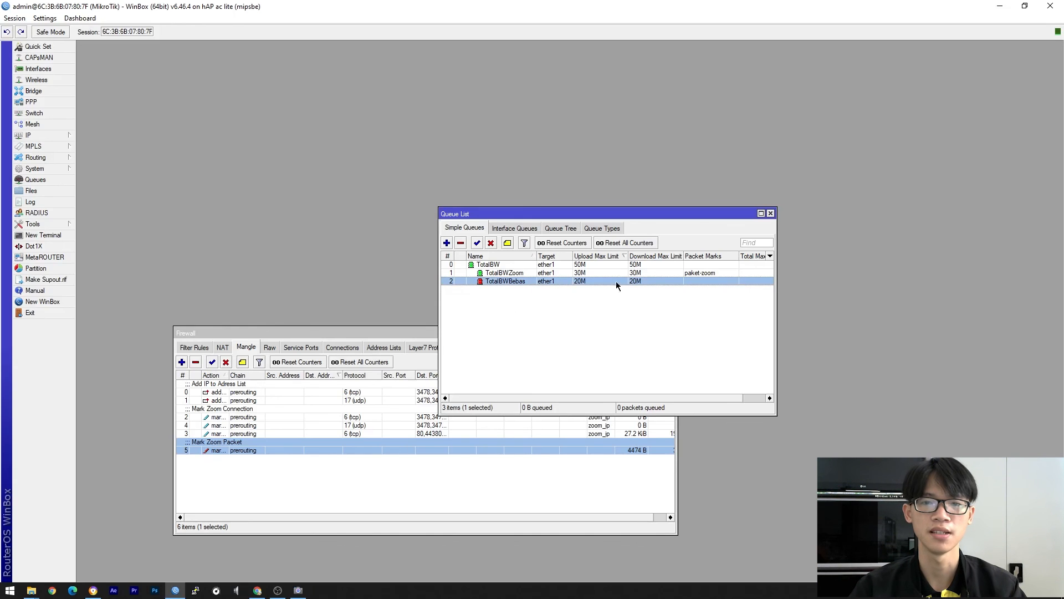
left_click(606, 307)
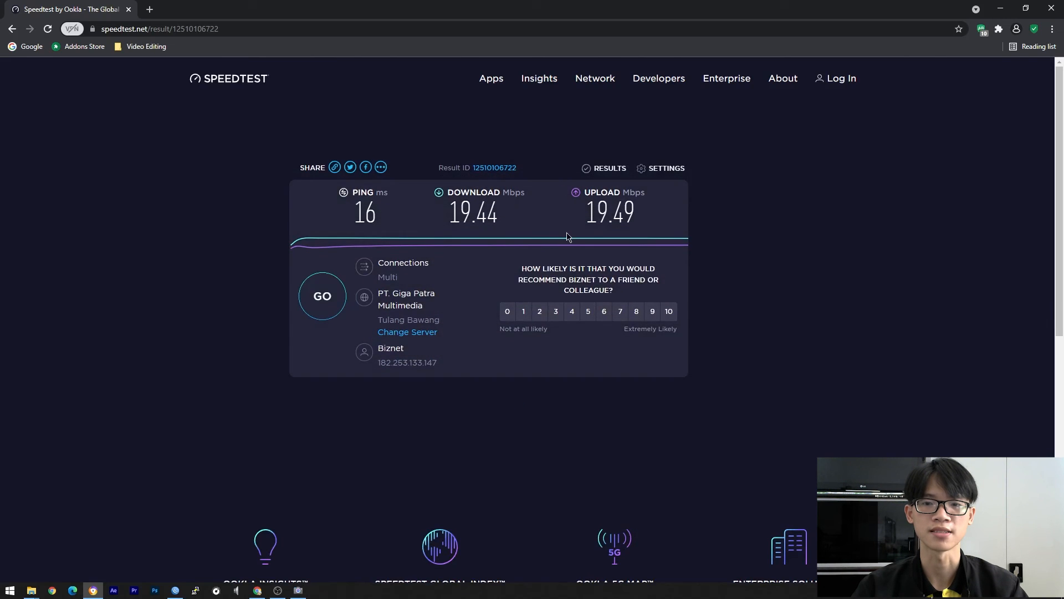
Return to WinBox and disable the TotalBW, TotalBWZoom and TotalBWBebas queues together
key("alt+Tab")
left_click(565, 272)
left_click(553, 300)
left_click(539, 265)
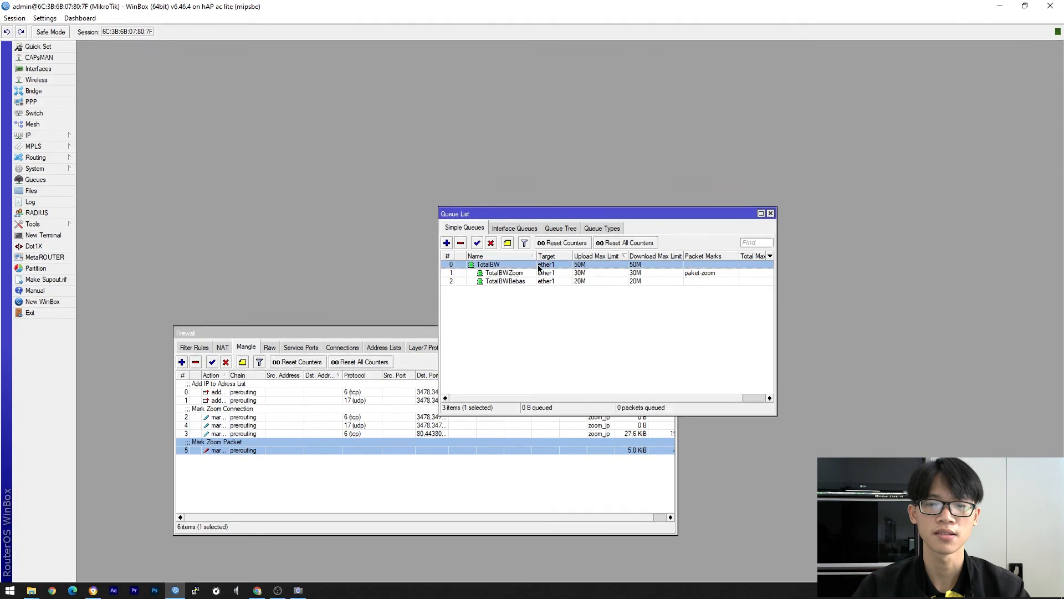
left_click(537, 282, "shift")
left_click(491, 245)
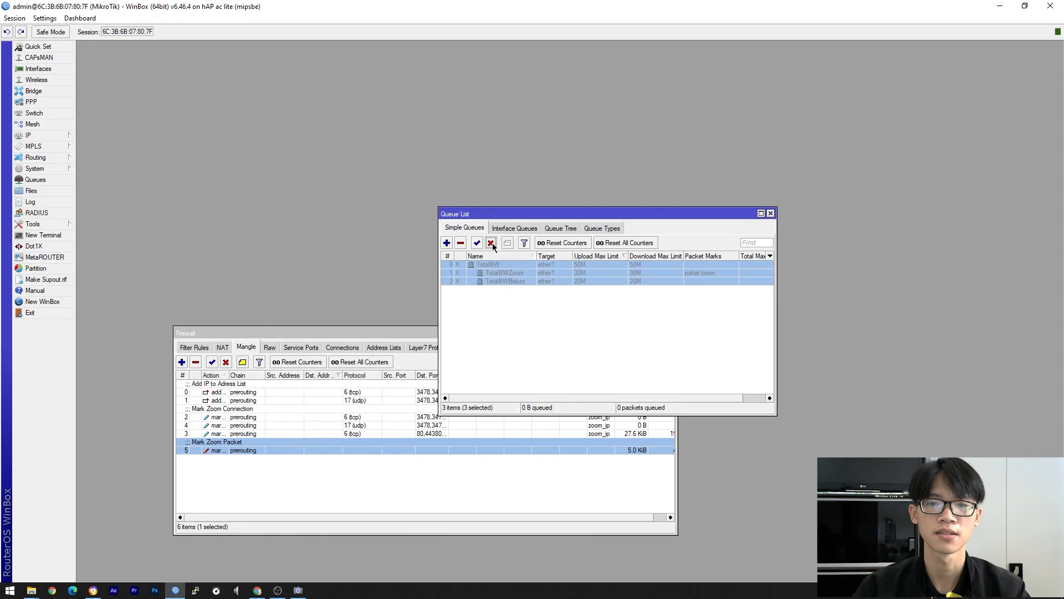
Run the speed test again in the browser with the queues disabled, checking the queue list in WinBox while it runs
key("alt+Tab")
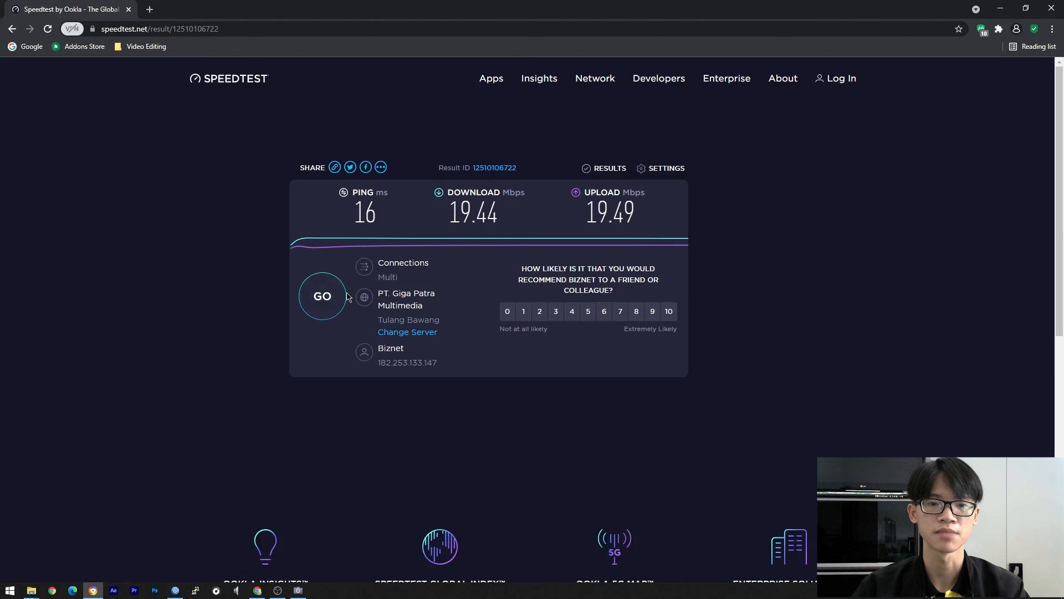
left_click(324, 296)
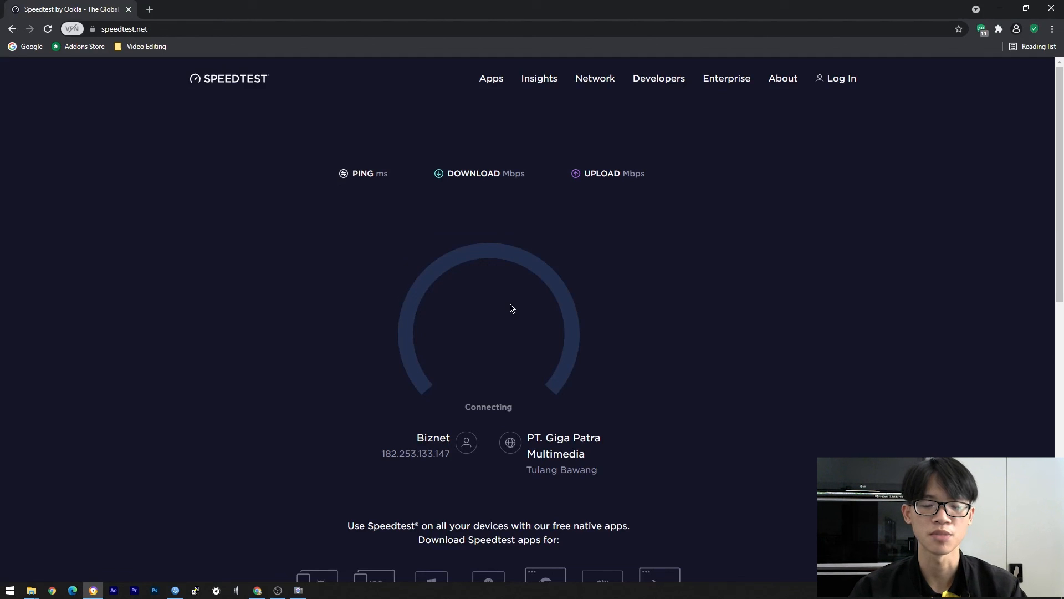
key("alt+Tab")
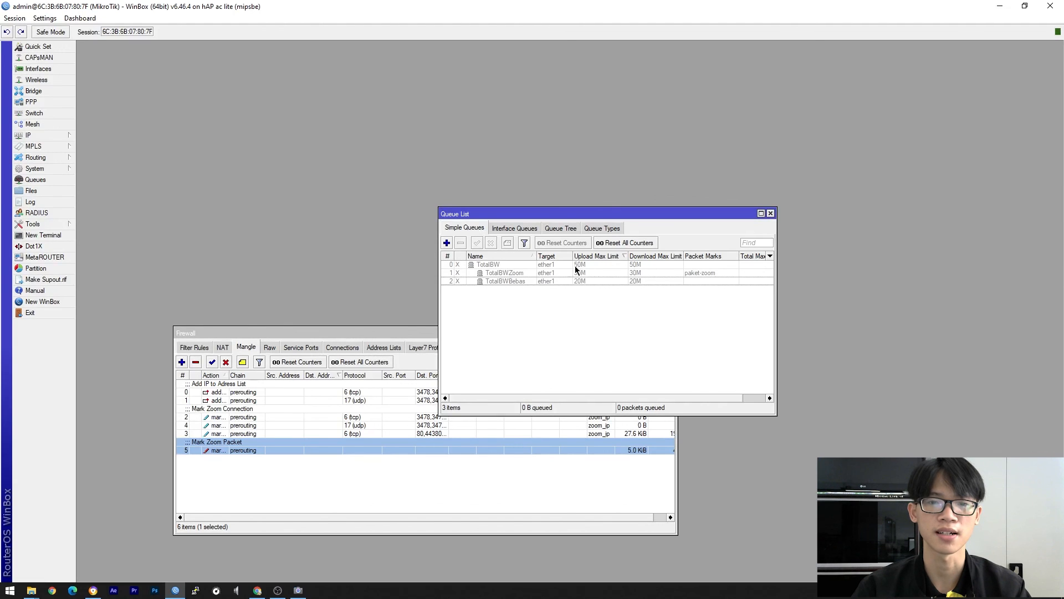
key("alt+Tab")
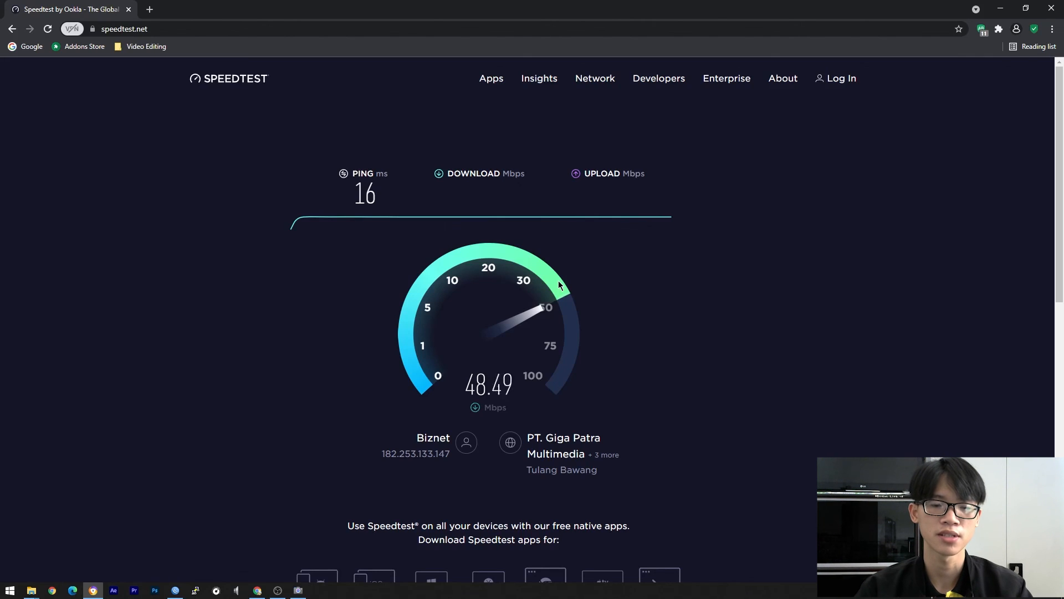
key("alt+Tab")
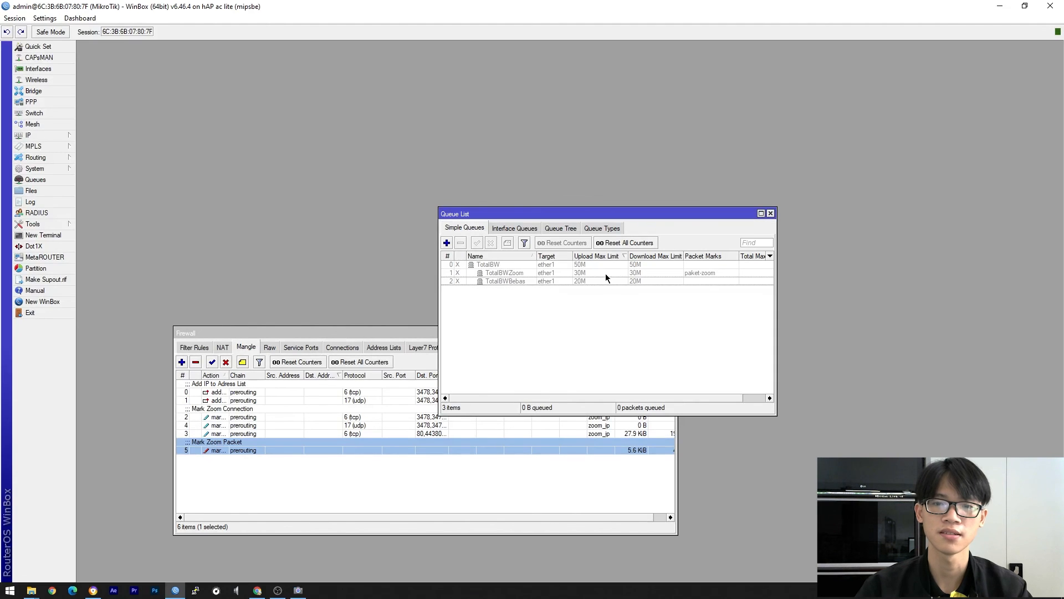
key("alt+Tab")
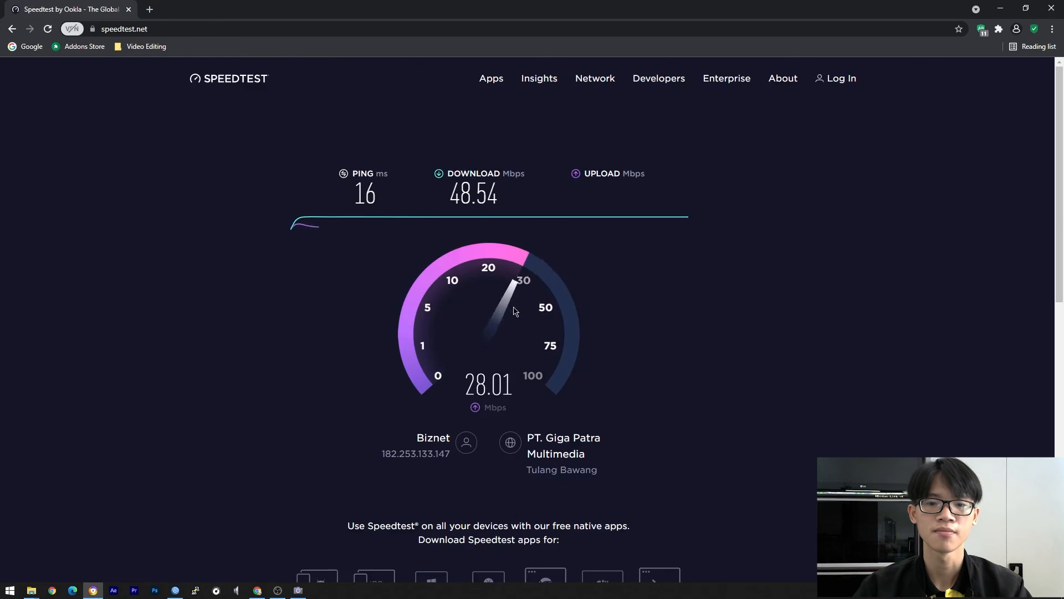
Return to WinBox and review the disabled TotalBWZoom and TotalBWBebas queues
key("alt+Tab")
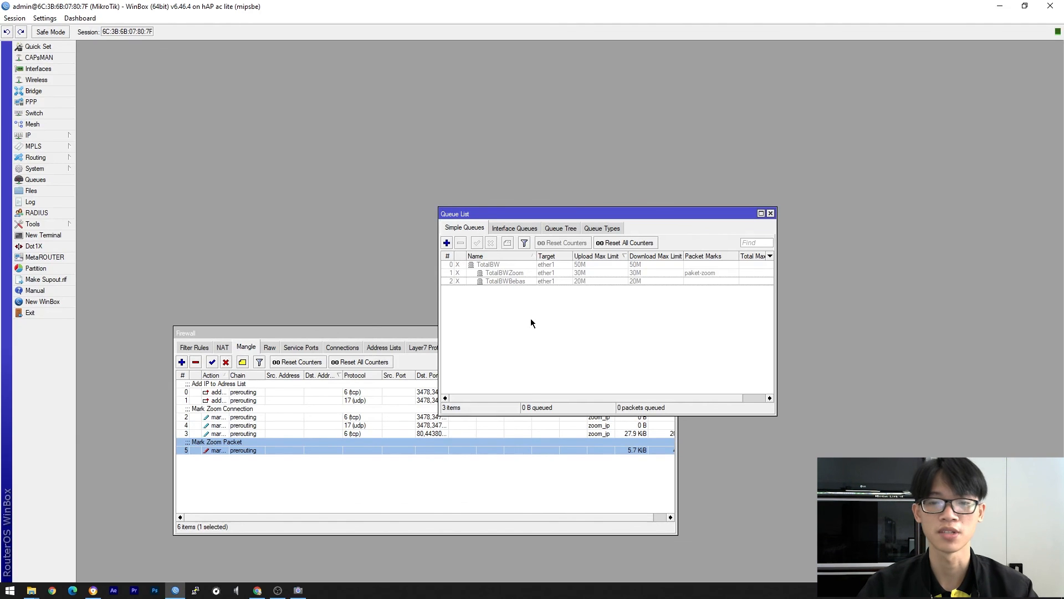
left_click(543, 272)
left_click(591, 293)
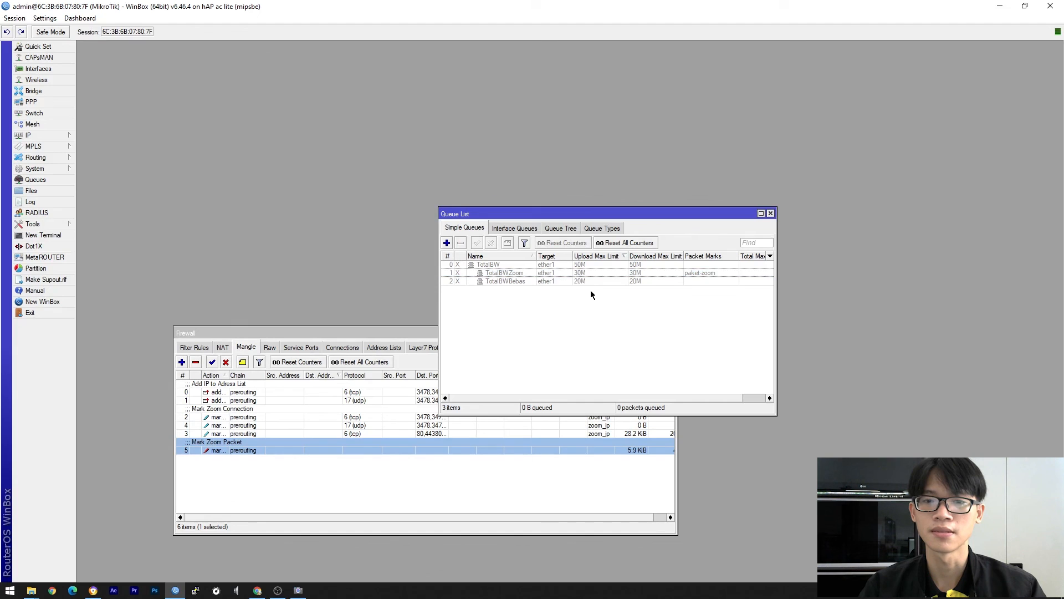
left_click(591, 281)
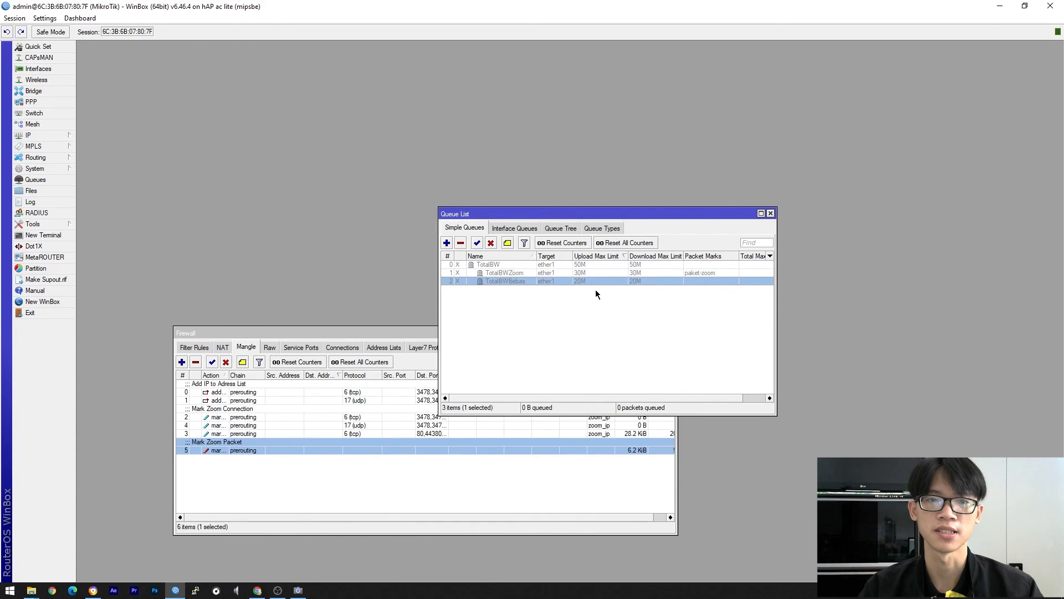